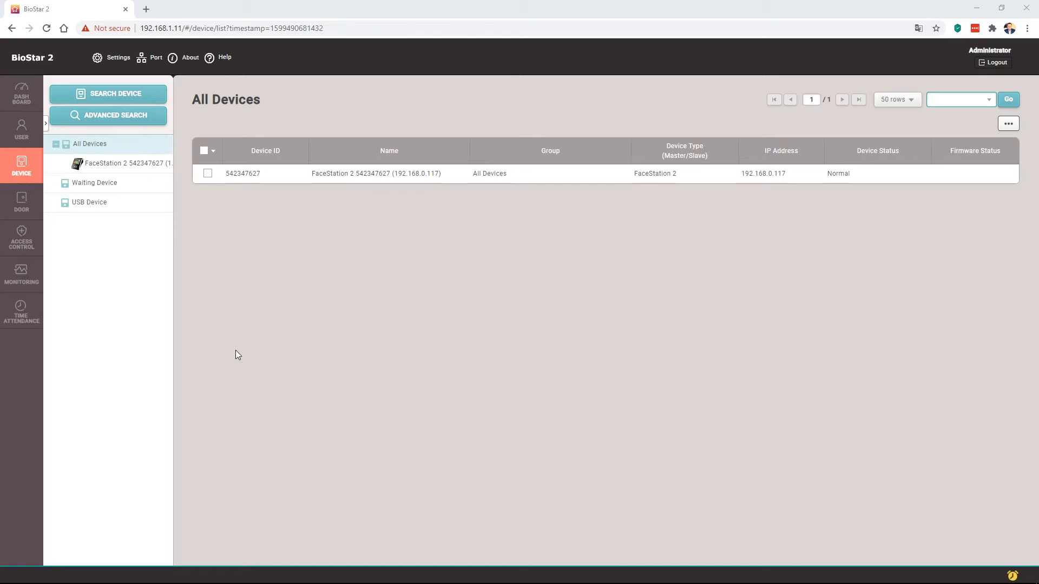
Open the details of the FaceStation 2 device and check which firmware upgrades are available for it.
left_click(468, 170)
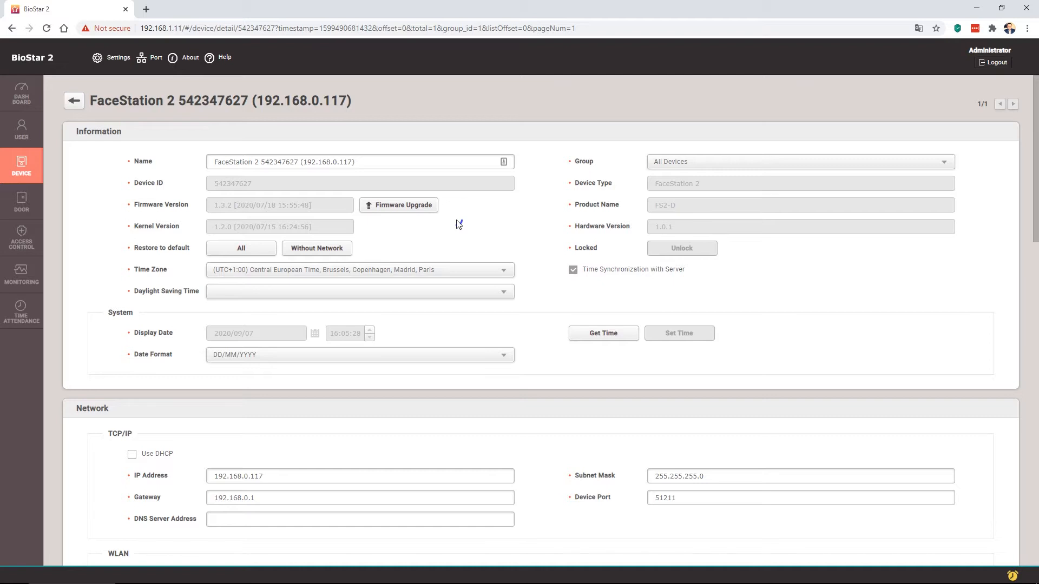
left_click(391, 207)
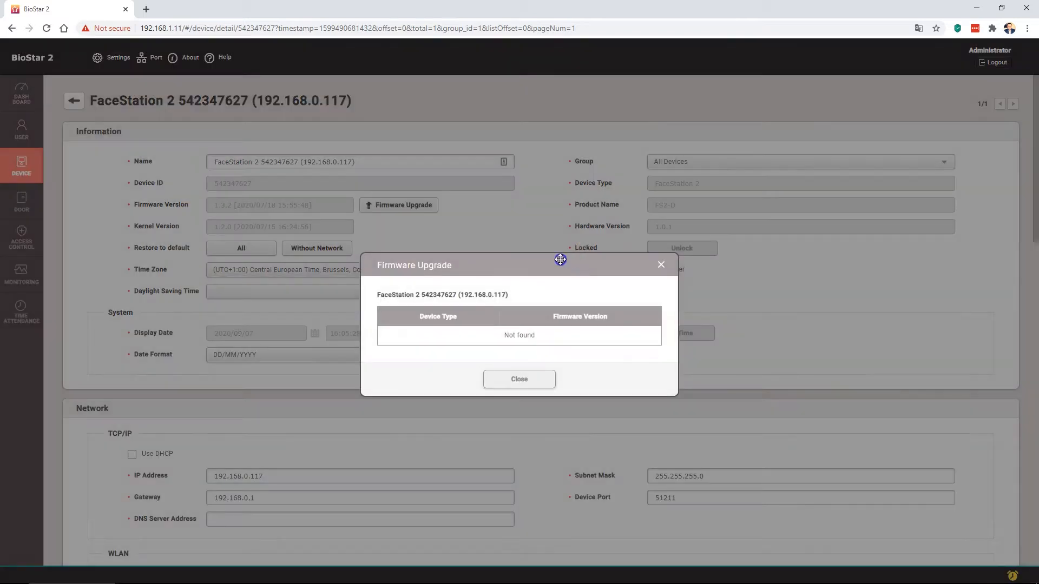
left_click(519, 380)
Run the BioStar(x64) v2.8.2.903 install from the BreeCS Pro Installer to copy the firmware files, cancelling the setup at the language choice.
left_click_drag(1038, 265, 557, 137)
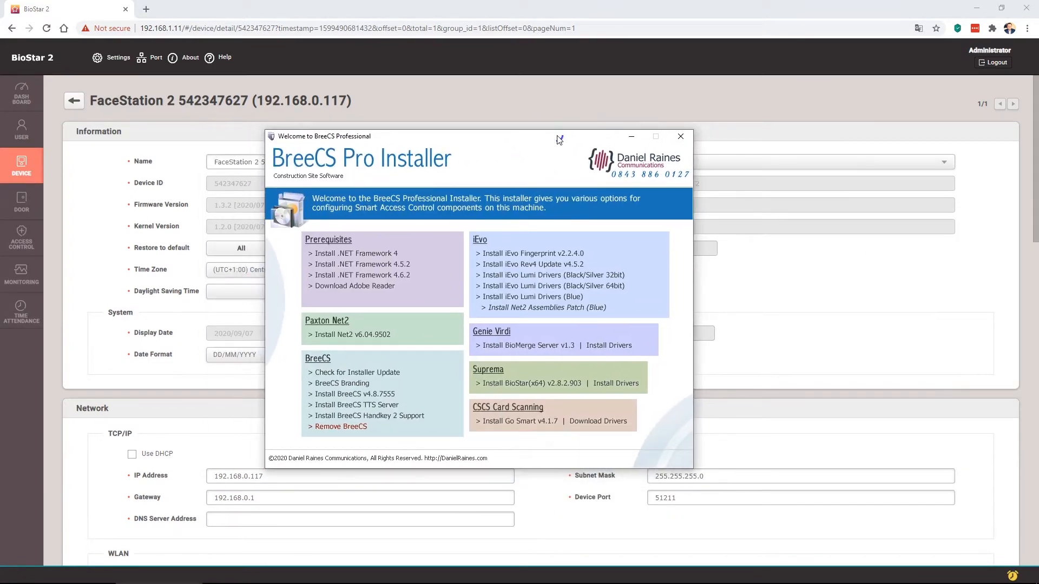
left_click(515, 385)
left_click(542, 329)
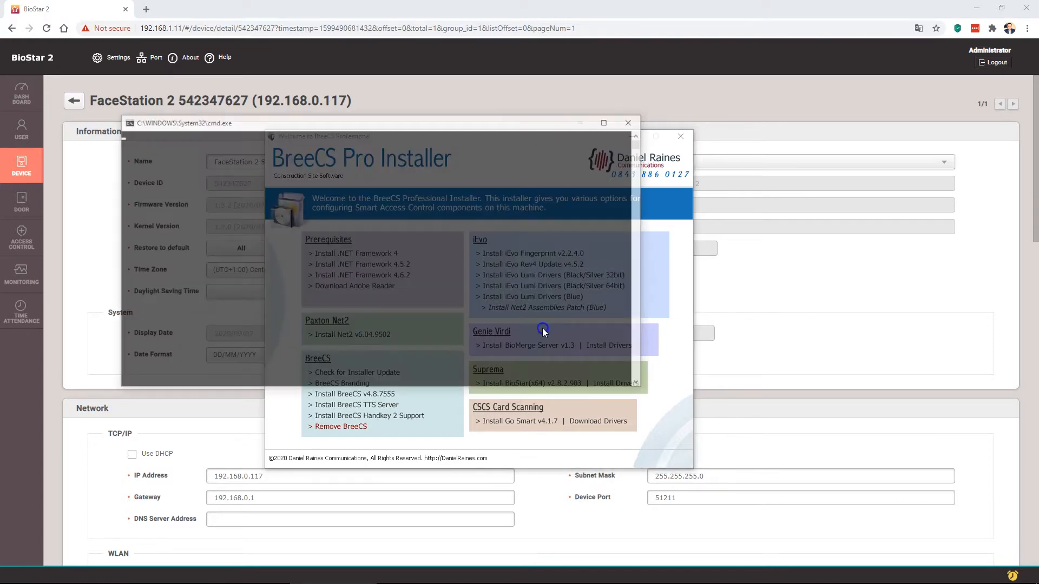
left_click_drag(528, 255, 484, 230)
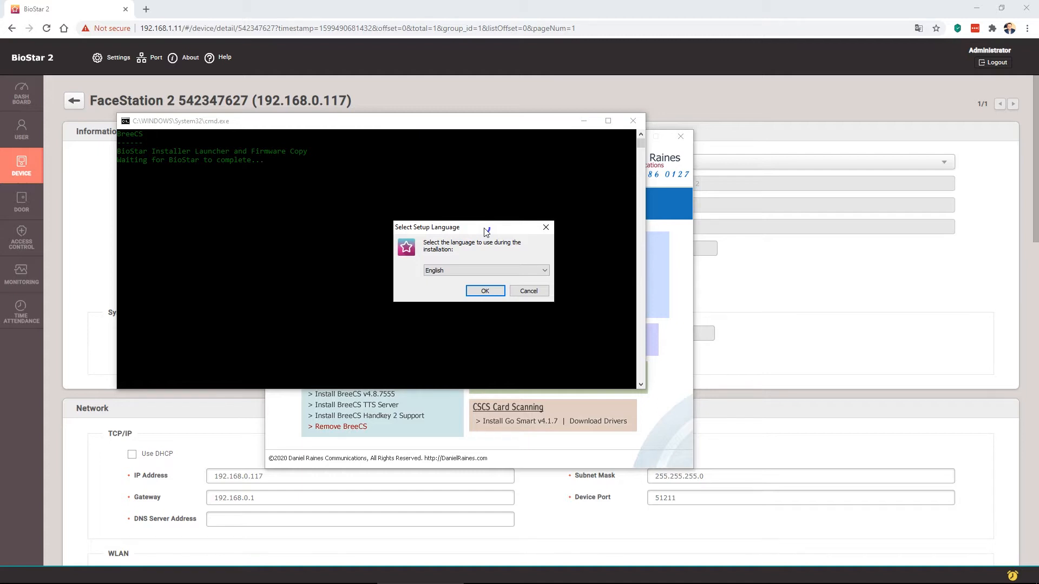
left_click_drag(486, 232, 490, 234)
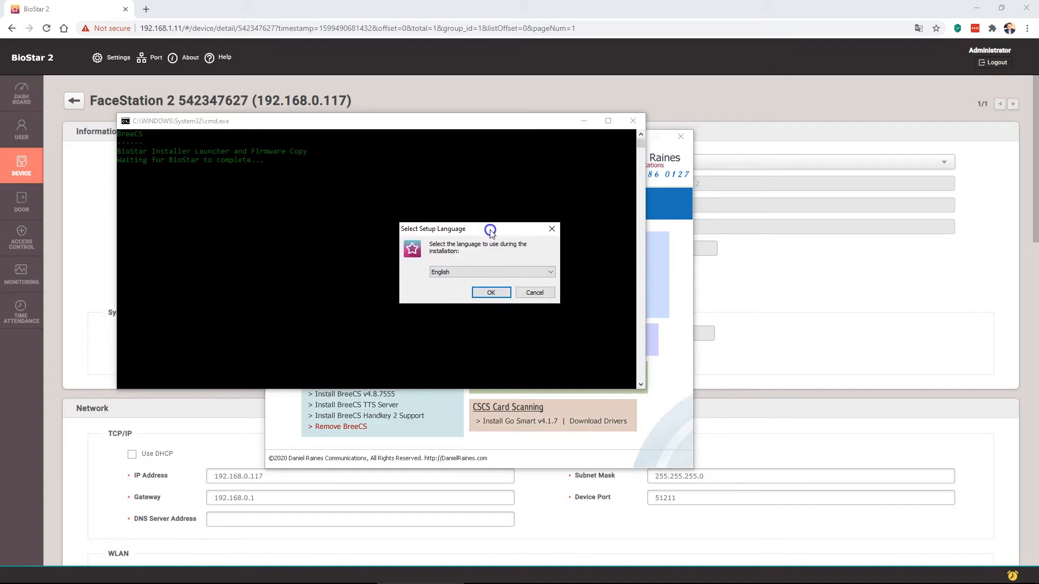
left_click(533, 294)
left_click(551, 292)
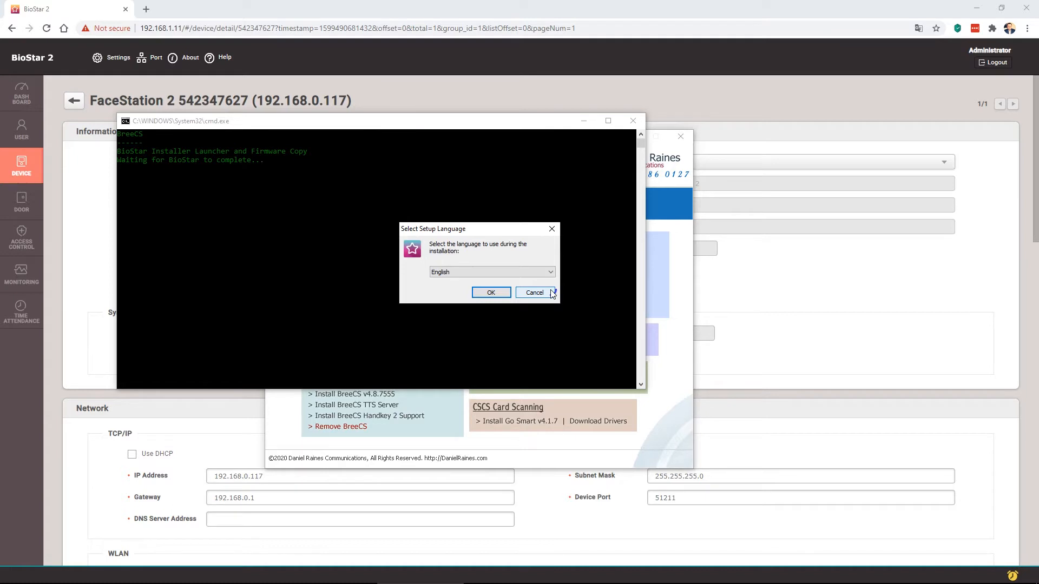
left_click(552, 293)
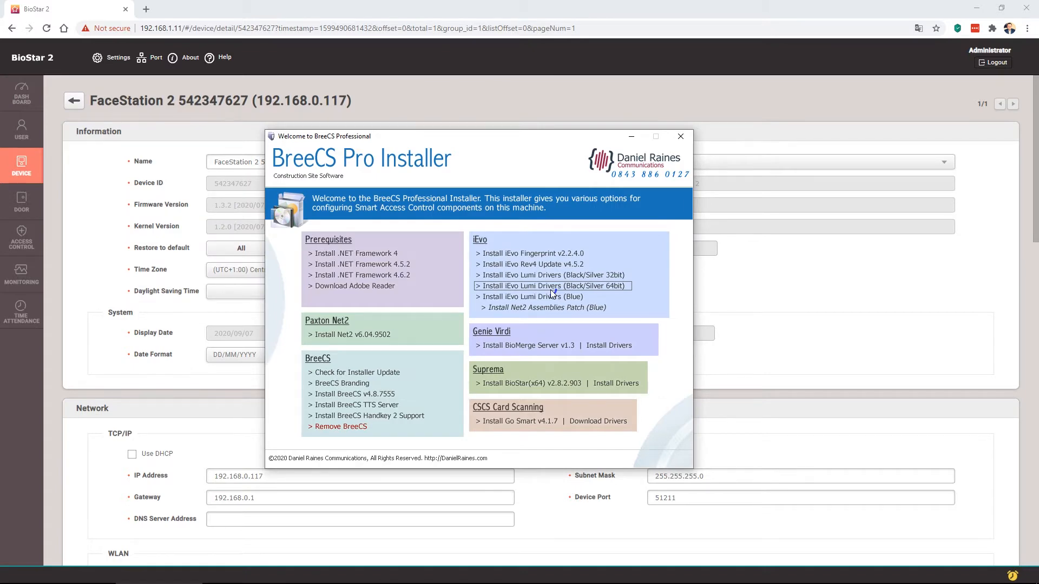
left_click_drag(504, 139, 1038, 205)
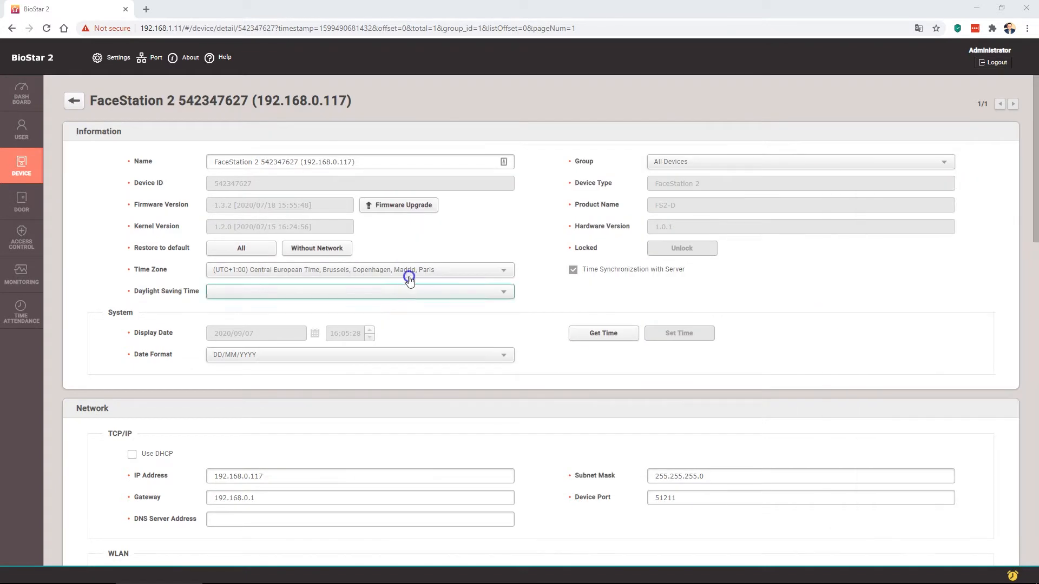
Check the firmware versions offered for the FaceStation 2 again, and close the list without upgrading.
left_click(399, 205)
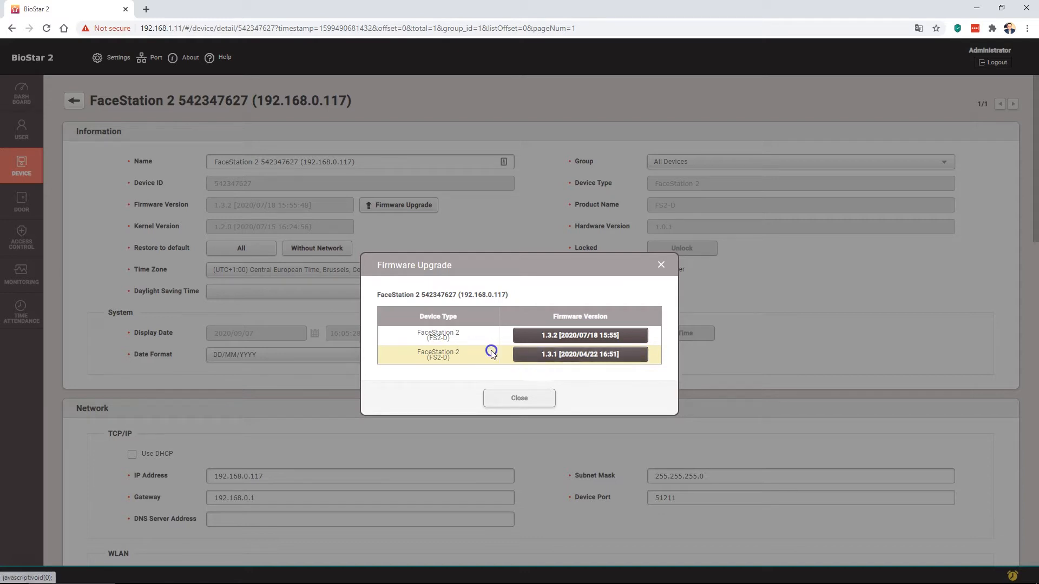
left_click(587, 344)
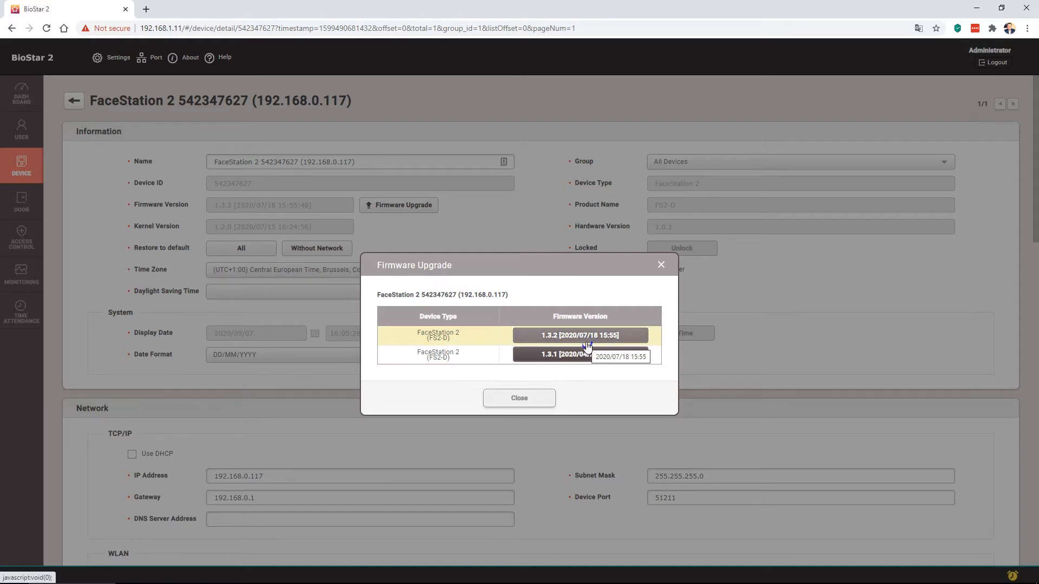
left_click(443, 324)
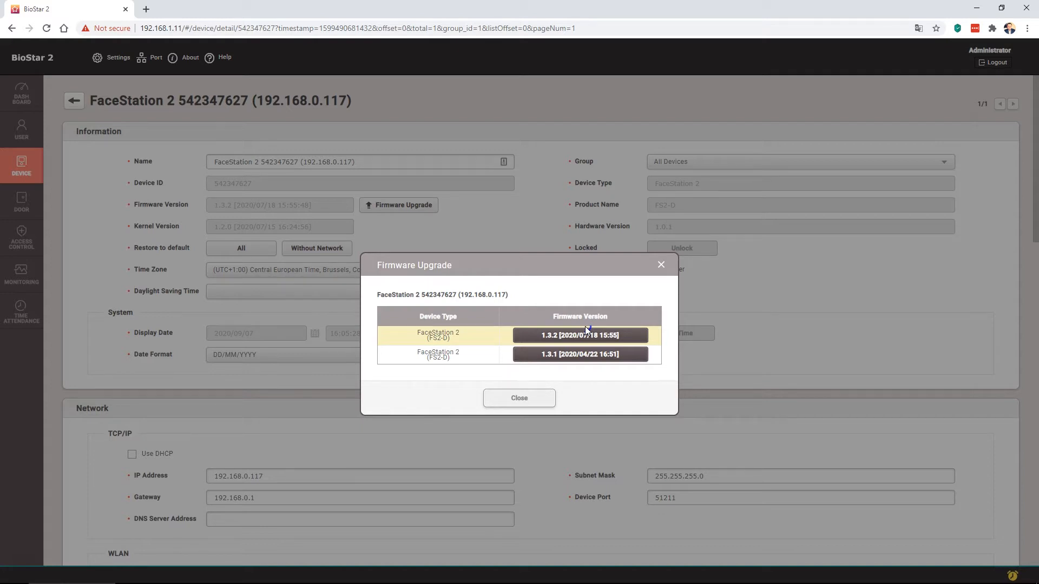
left_click(662, 265)
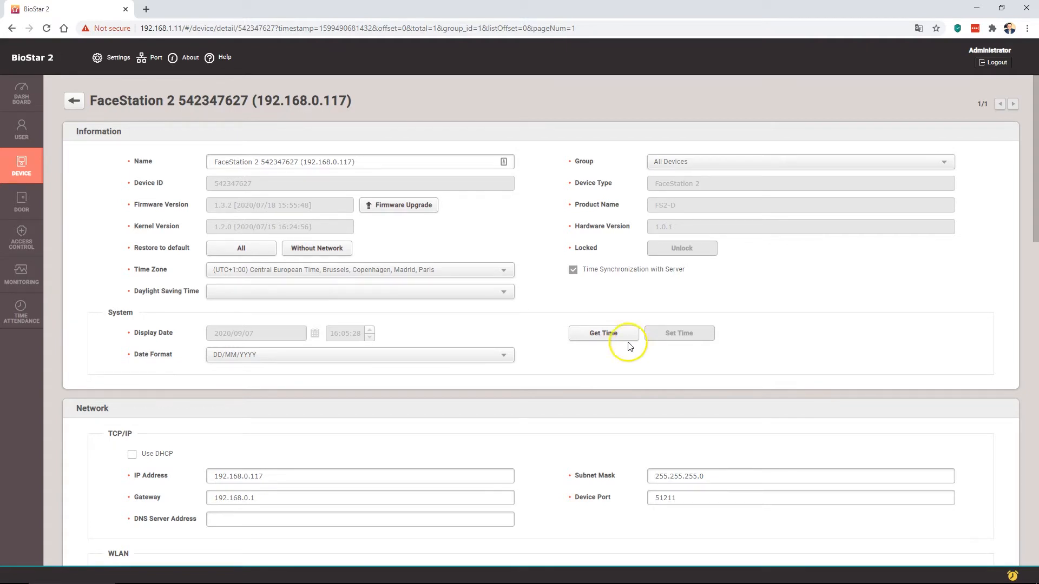
Check the date format options and examine the device's TCP/IP settings: IP address, subnet mask, device port and gateway.
left_click(502, 355)
left_click(564, 365)
scroll(566, 366, "down", 1)
scroll(566, 366, "down", 3)
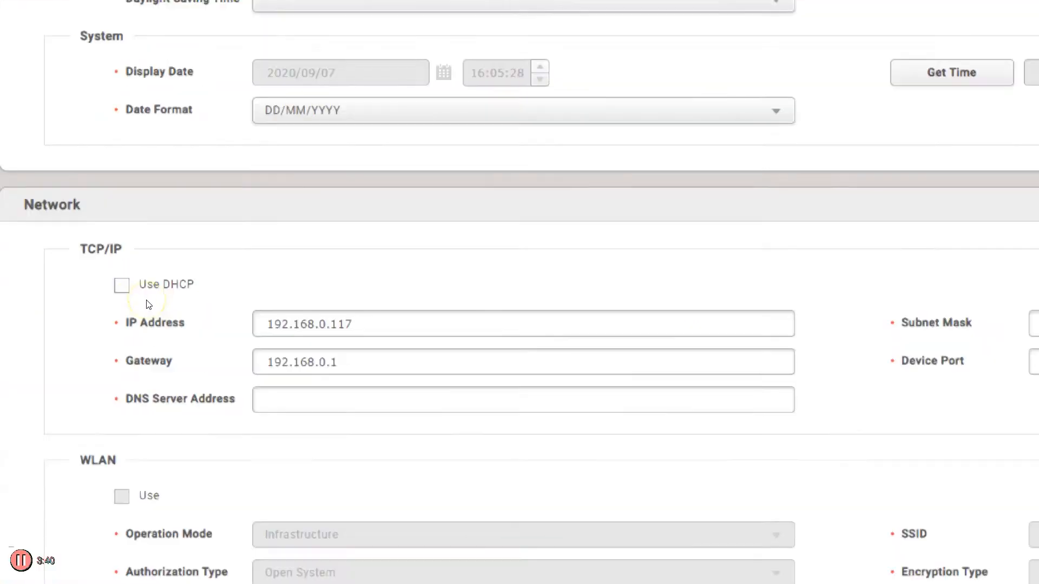
double_click(268, 316)
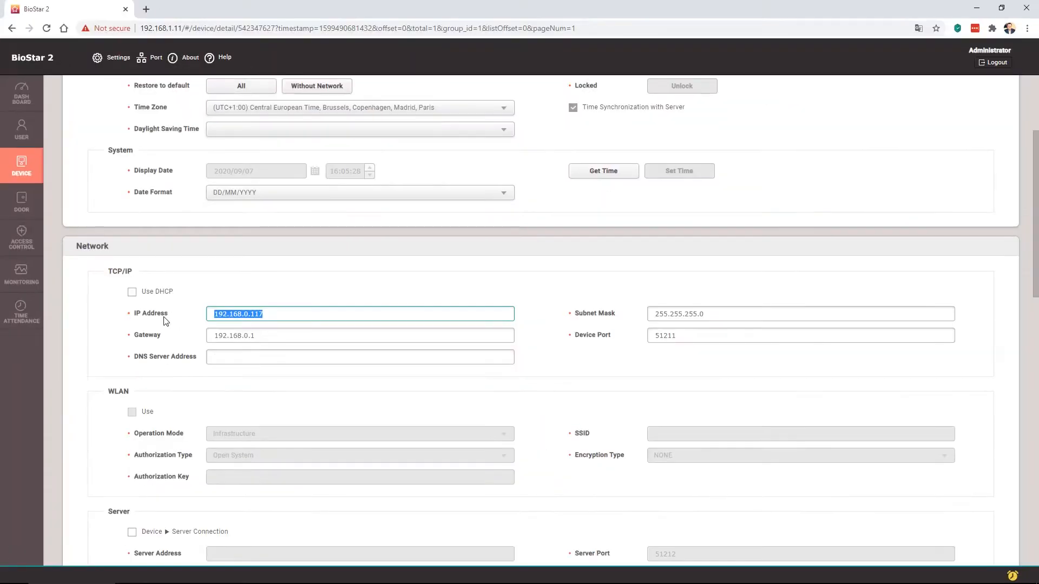
key("Tab")
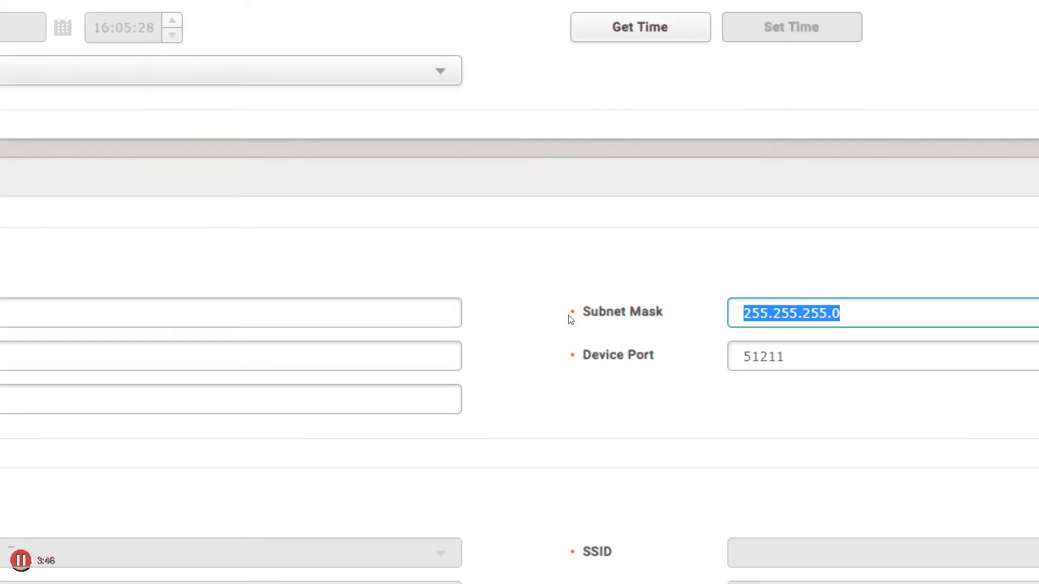
key("Tab")
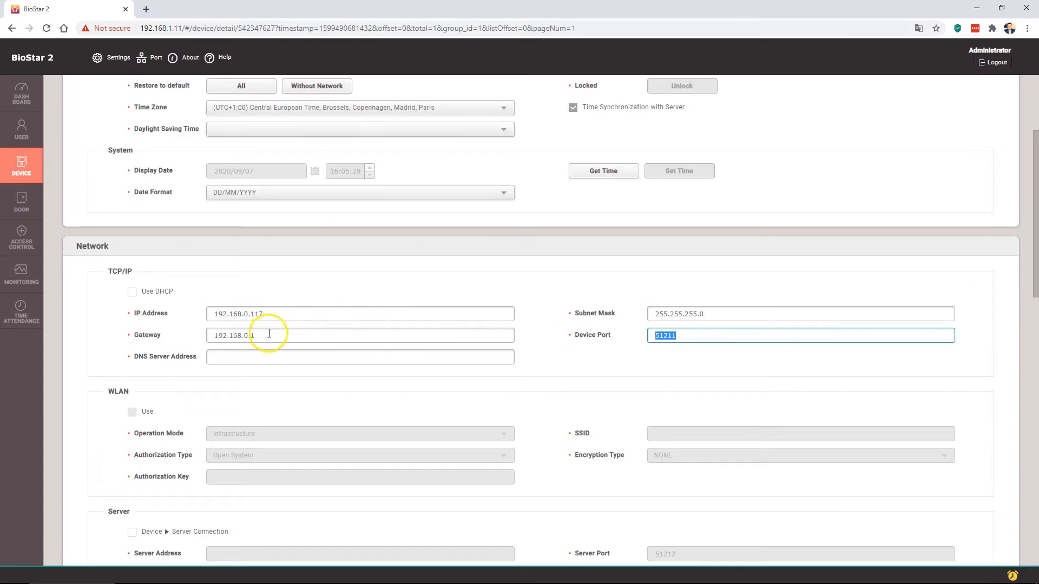
left_click_drag(269, 335, 196, 336)
left_click(318, 345)
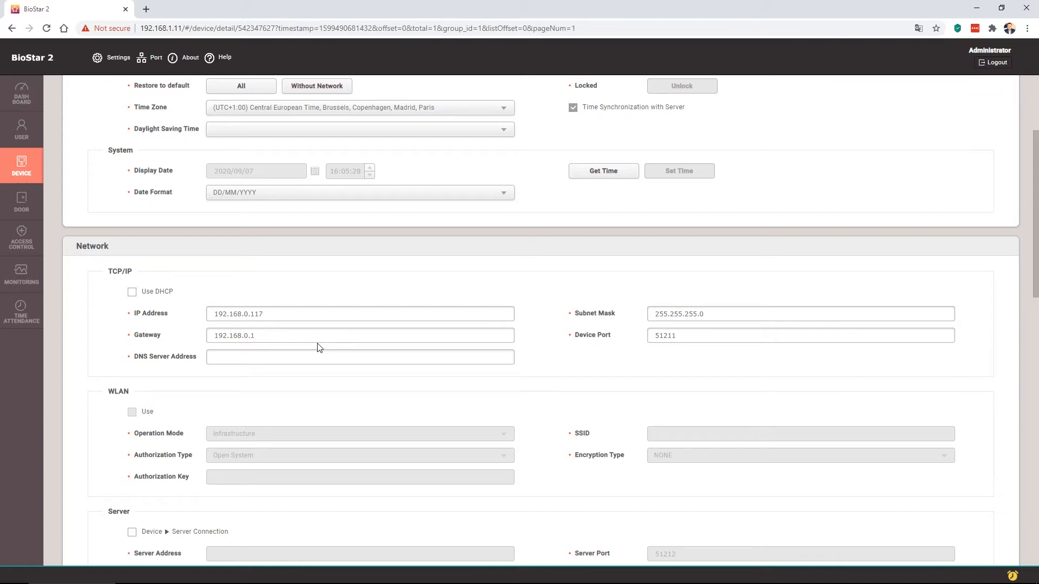
left_click_drag(266, 336, 197, 343)
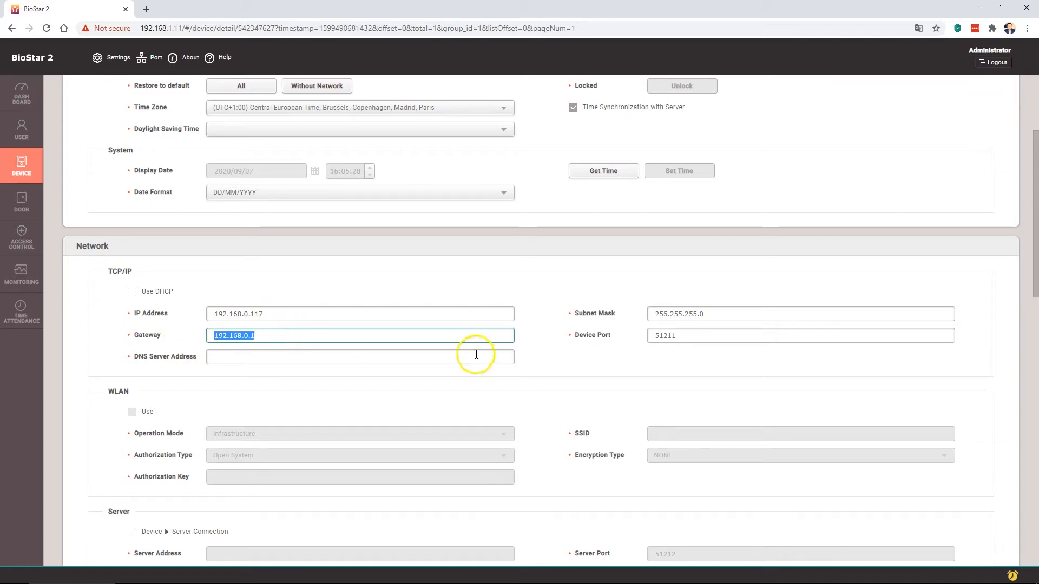
left_click(345, 342)
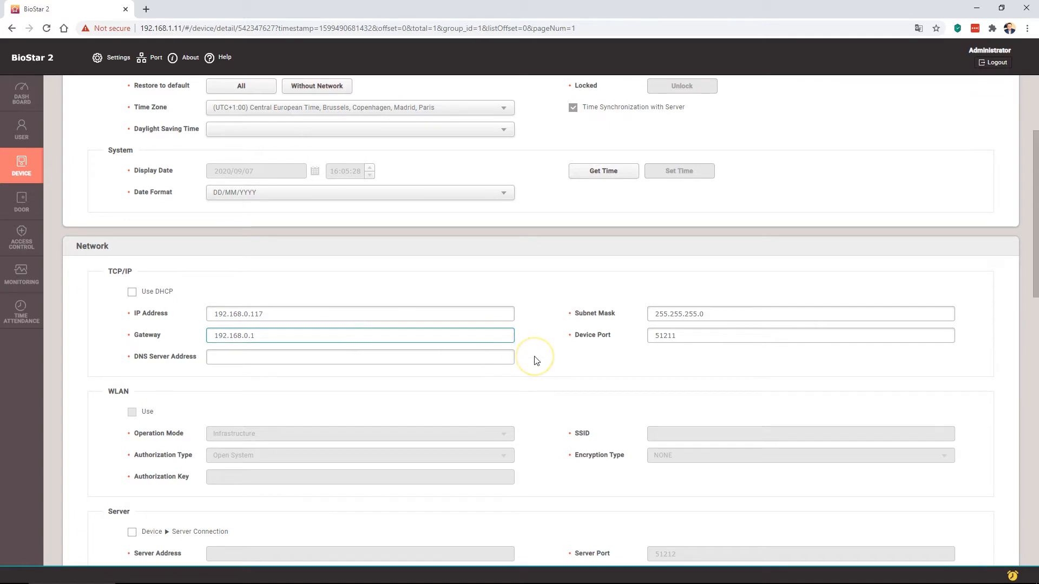
left_click(534, 360)
Review the device's WLAN, server connection, serial, authentication, face and card type settings.
scroll(535, 360, "down", 3)
scroll(324, 369, "down", 2)
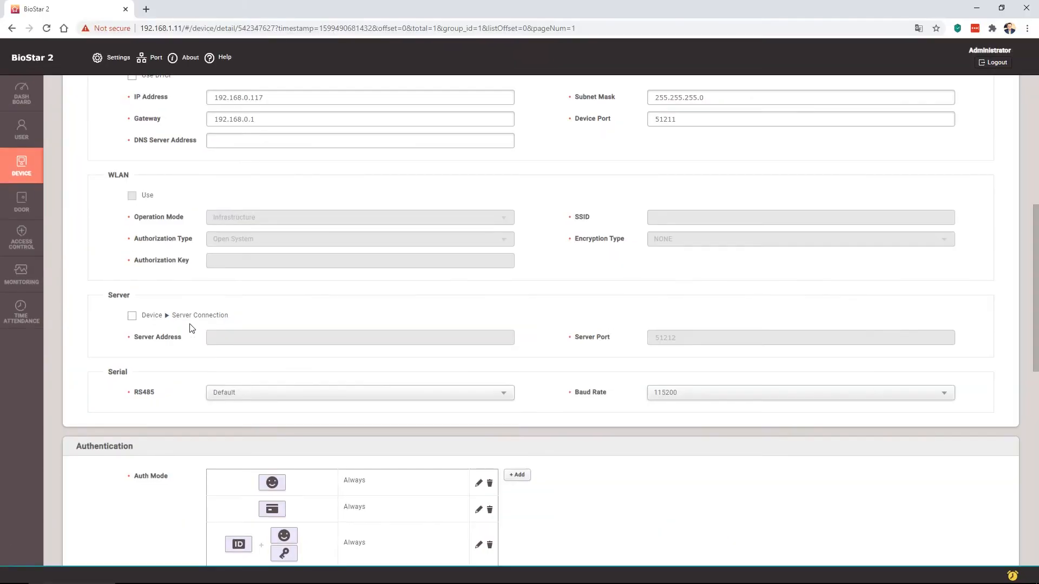
scroll(190, 328, "down", 7)
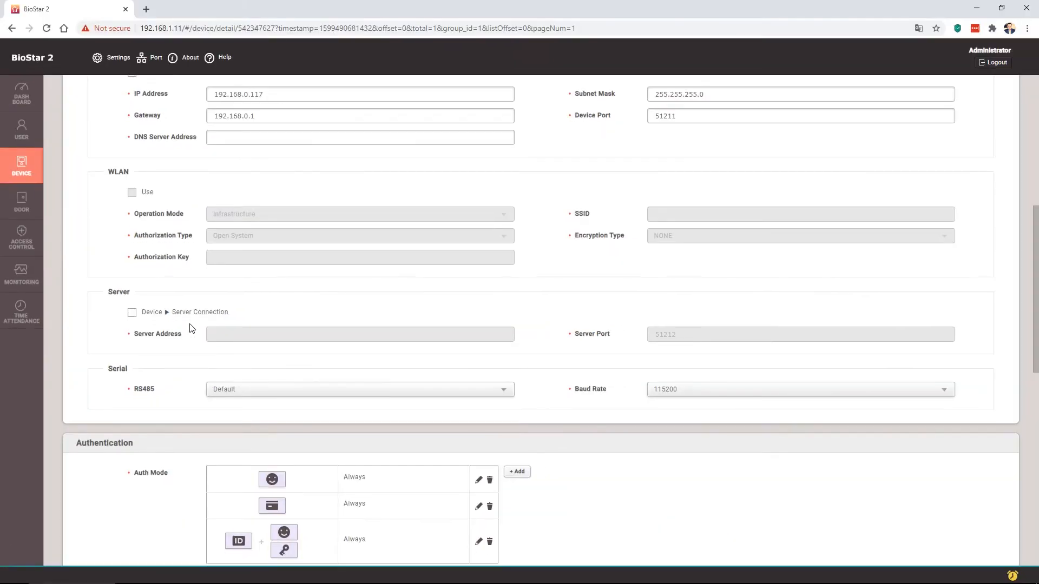
scroll(190, 327, "down", 3)
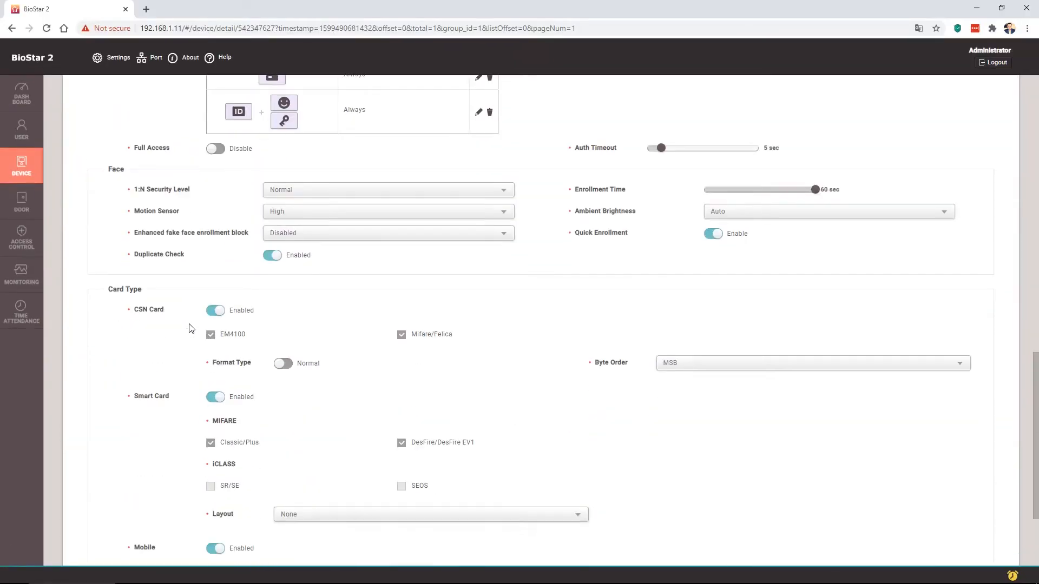
scroll(191, 327, "down", 1)
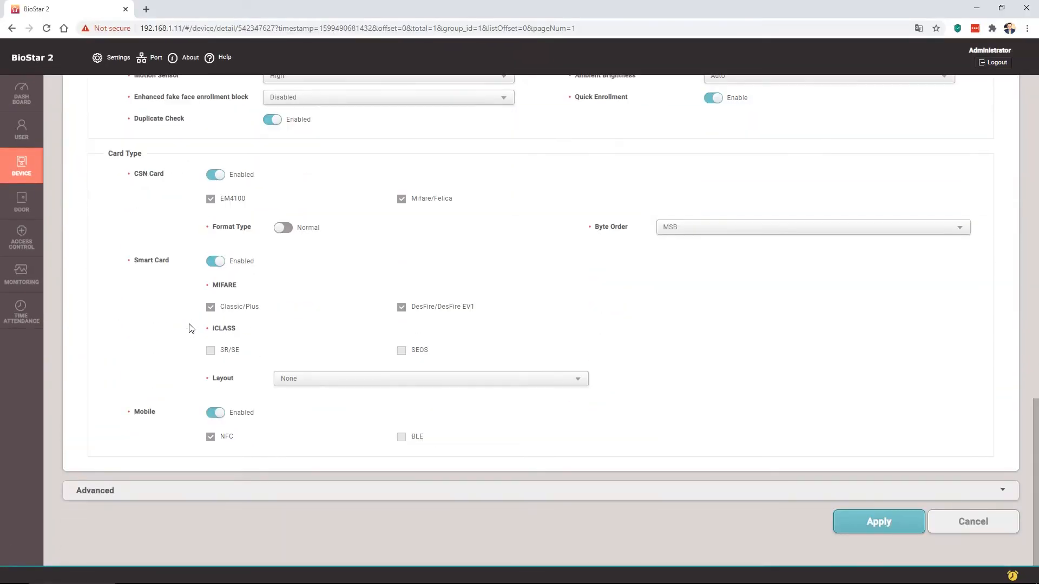
Expand the device's Advanced settings and check the Wiegand Input/Output choices, leaving the selection as it is.
left_click(195, 494)
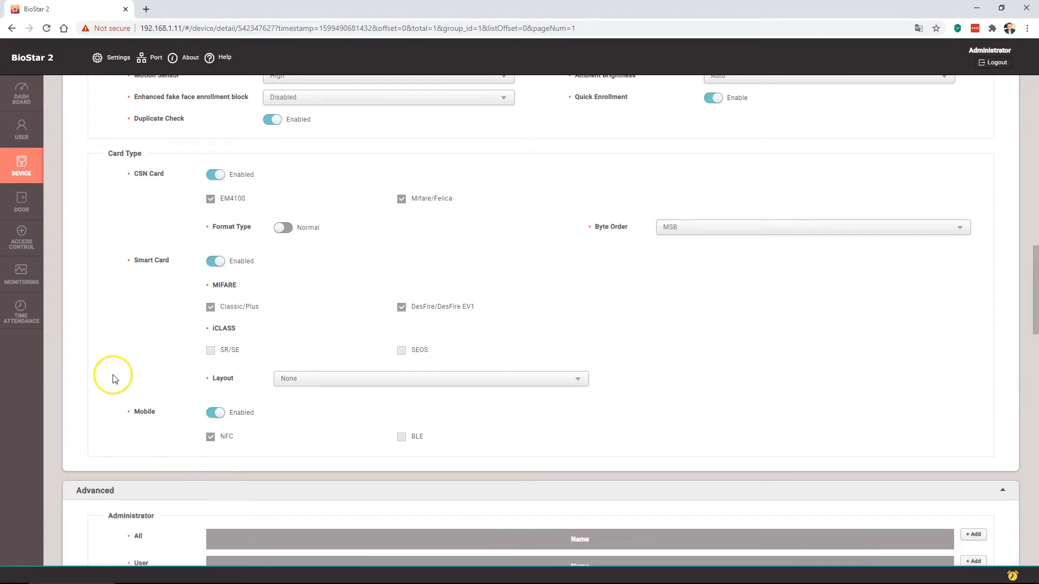
scroll(115, 378, "down", 4)
scroll(114, 377, "down", 7)
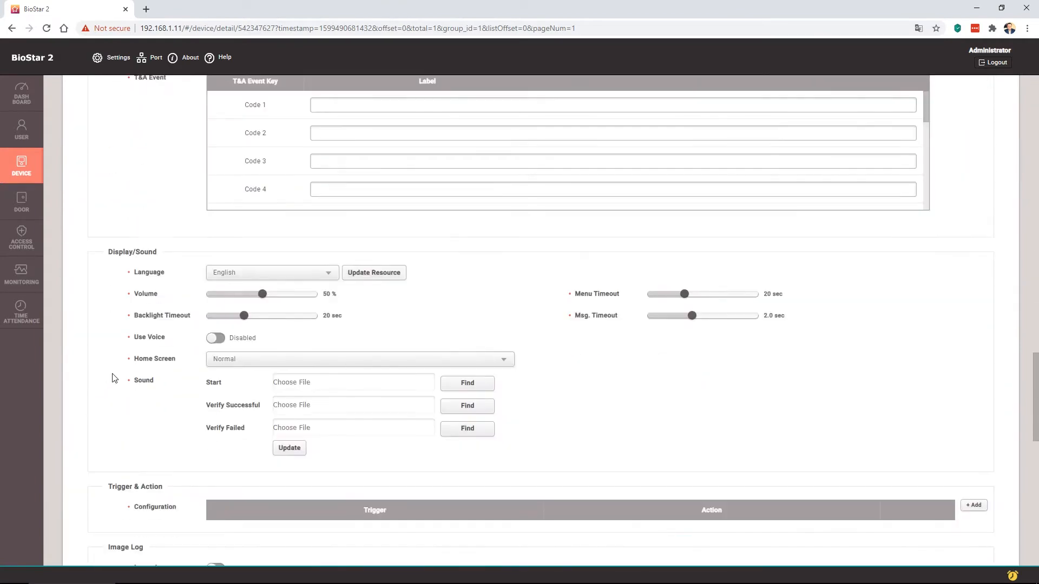
scroll(114, 378, "down", 5)
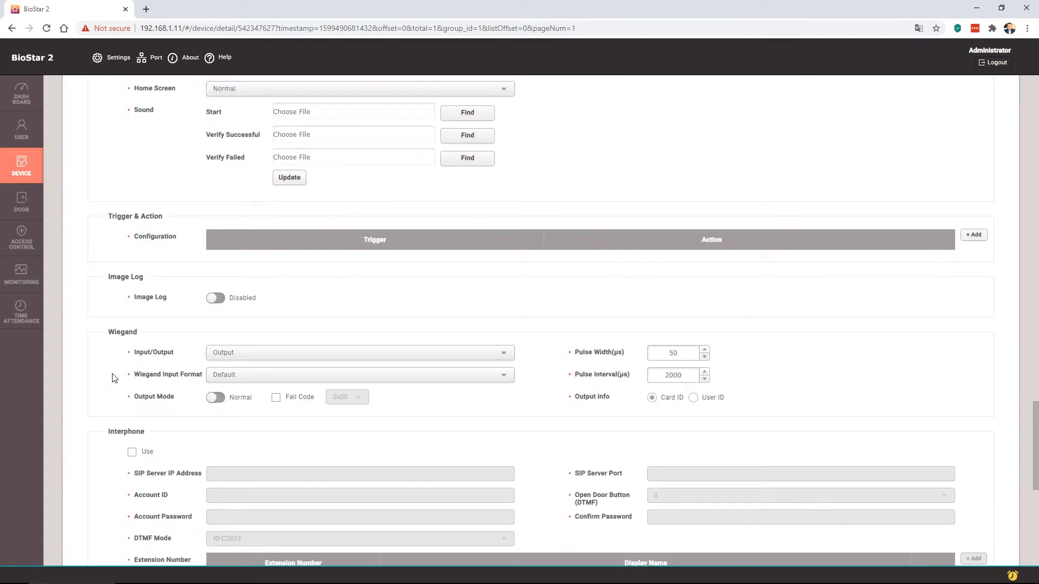
left_click(251, 359)
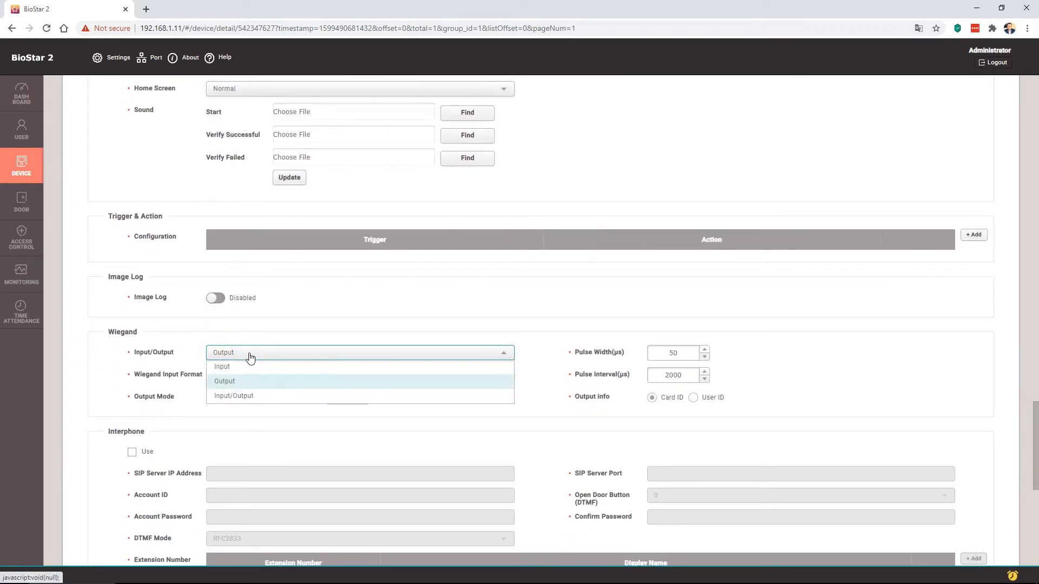
left_click(258, 325)
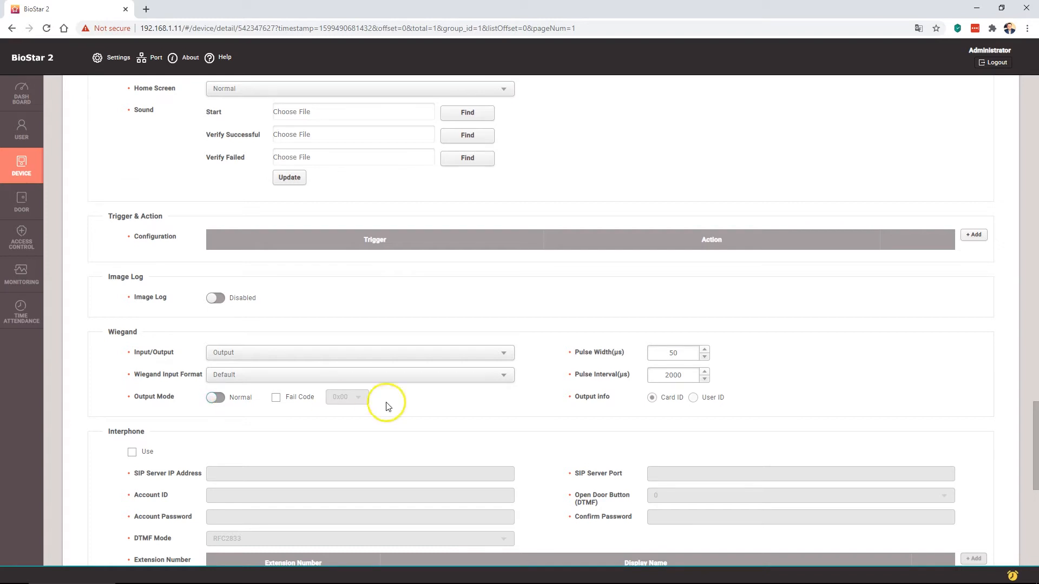
Examine the Wiegand pulse width and pulse interval, and make sure Output info uses Card ID.
left_click(670, 349)
left_click(670, 350)
left_click(563, 385)
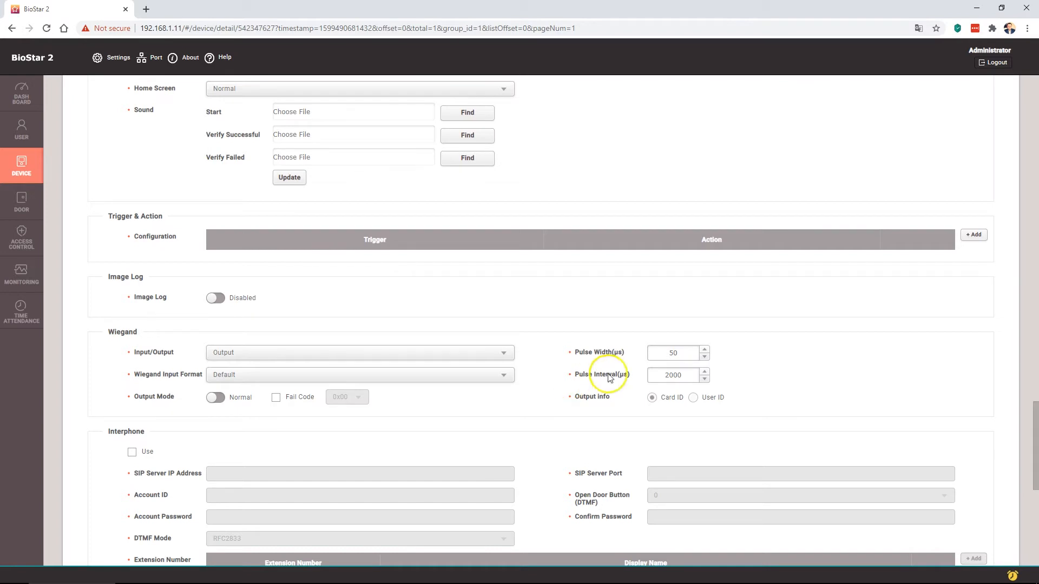
double_click(674, 354)
double_click(661, 375)
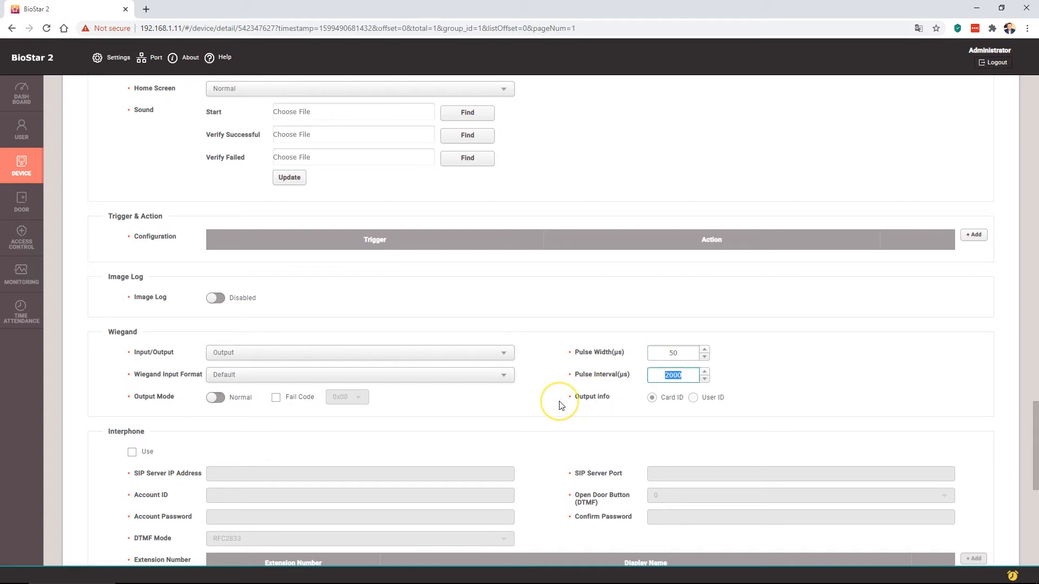
left_click(658, 397)
left_click(511, 394)
Examine the Thermal Camera configuration, in particular the ROI X value and the skin temperature correction.
scroll(511, 394, "down", 3)
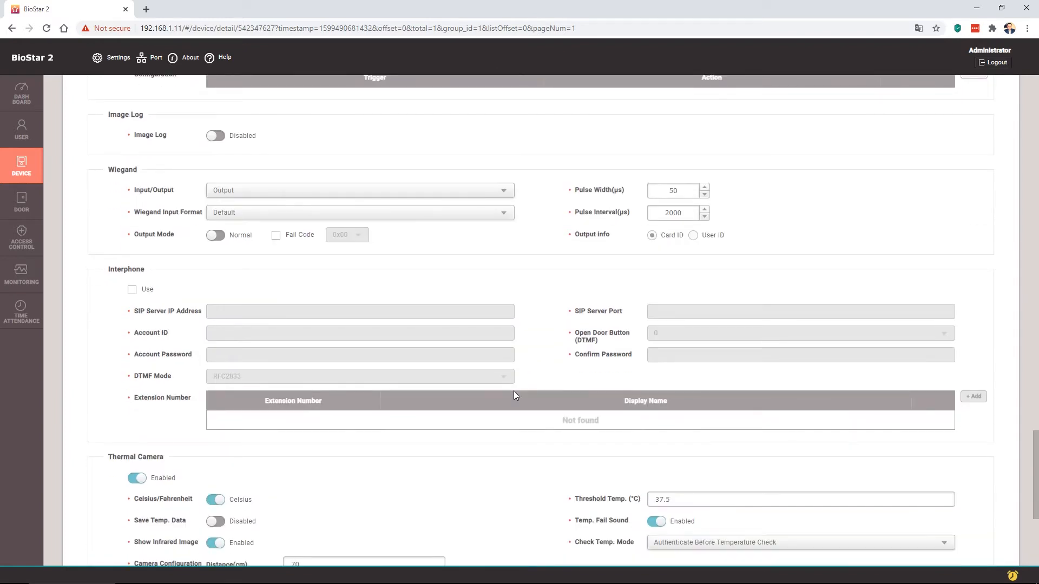
scroll(514, 396, "down", 2)
scroll(516, 396, "down", 3)
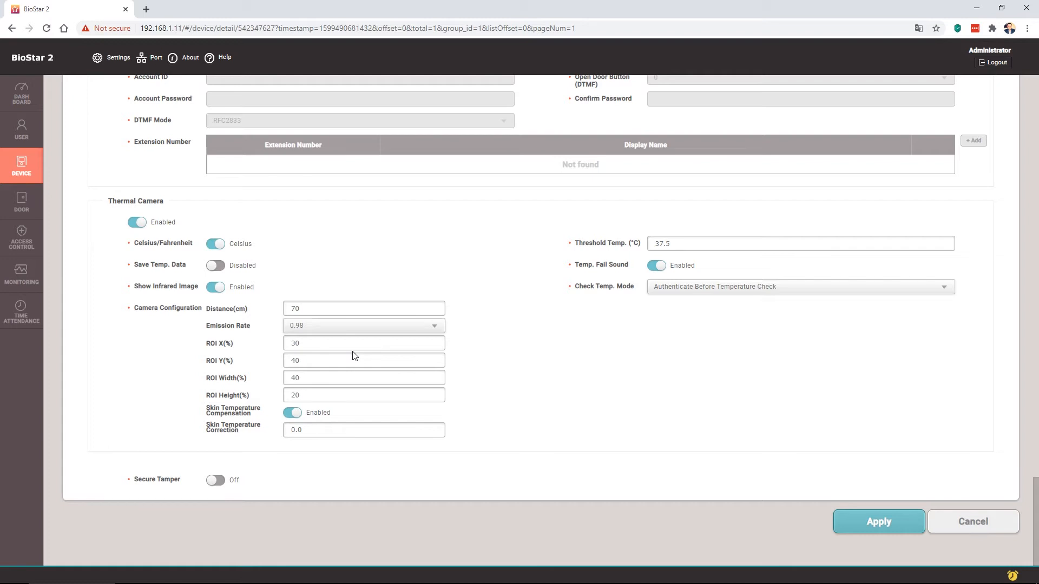
left_click_drag(313, 343, 277, 349)
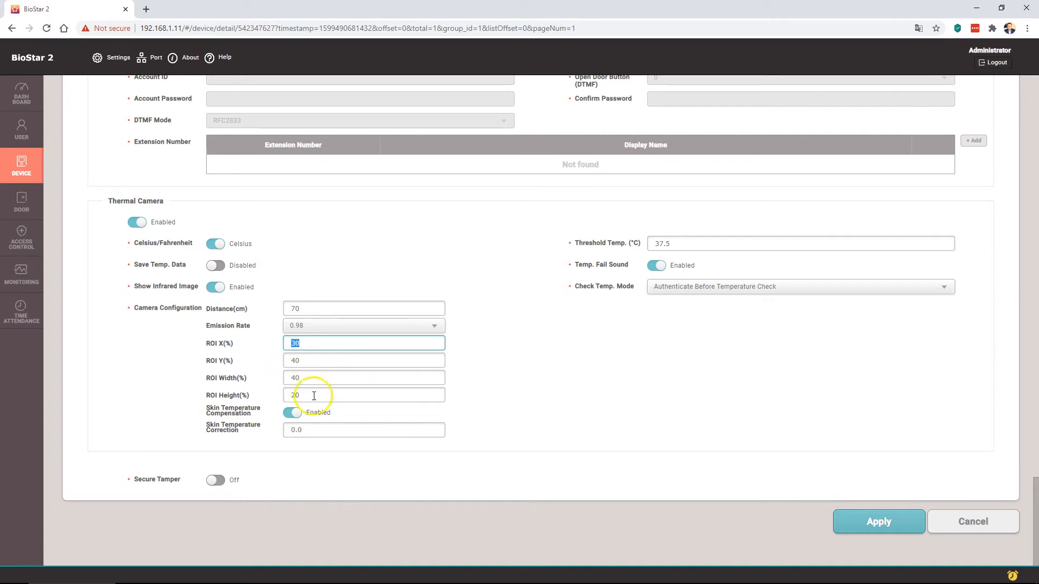
left_click(321, 346)
left_click_drag(327, 432, 248, 431)
left_click(333, 430)
left_click(343, 427)
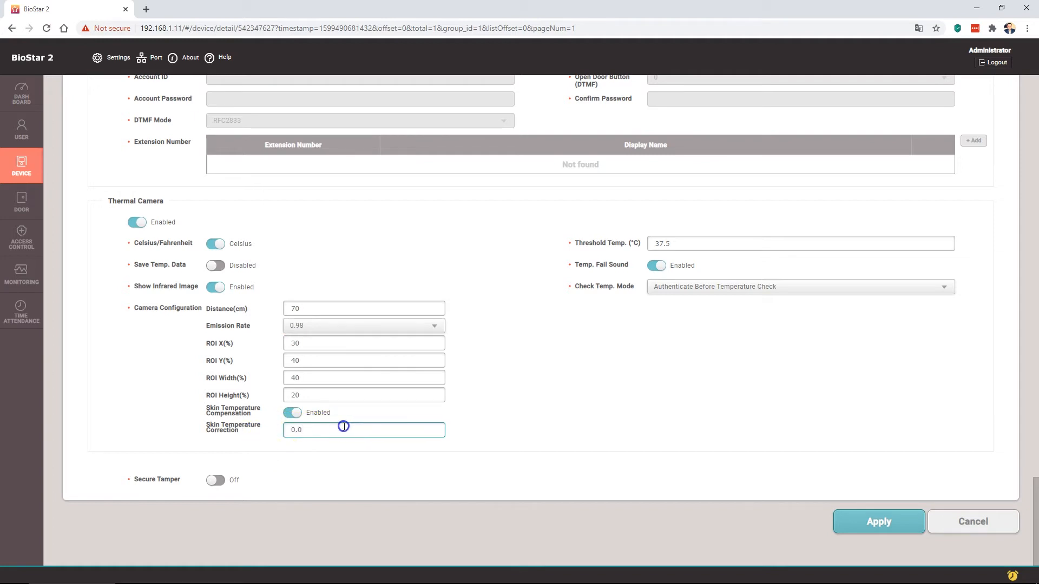
Check the Skin Temperature Correction value, and switch the Thermal Camera setting off and back on.
left_click_drag(344, 427, 295, 426)
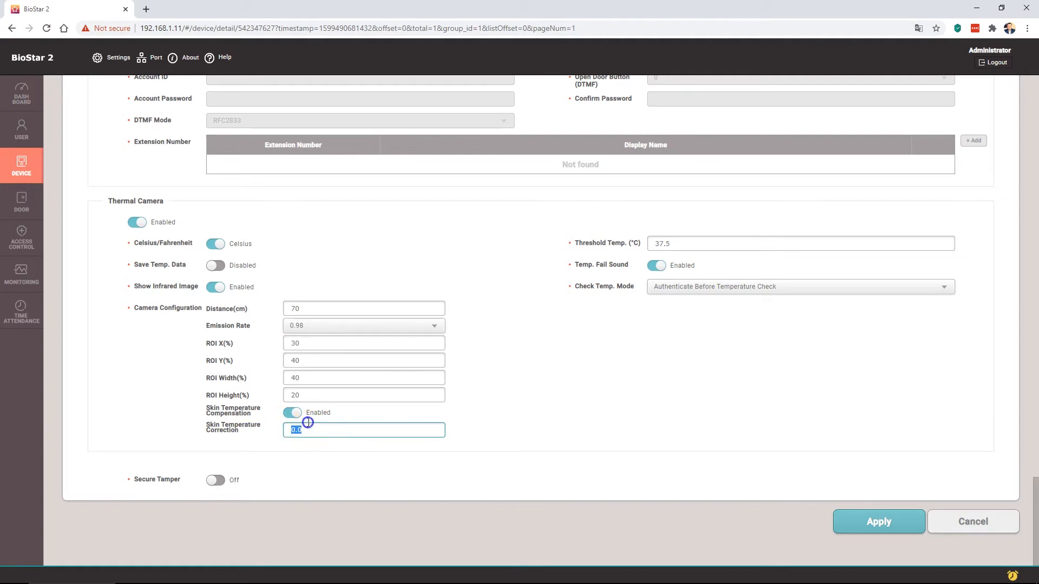
left_click(338, 429)
left_click(136, 222)
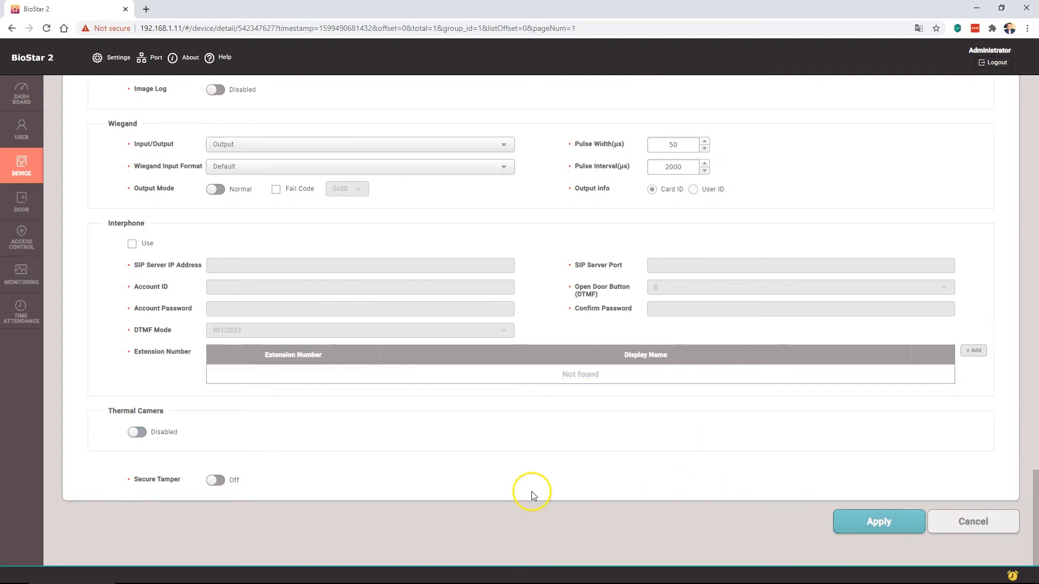
left_click(137, 431)
scroll(138, 422, "down", 3)
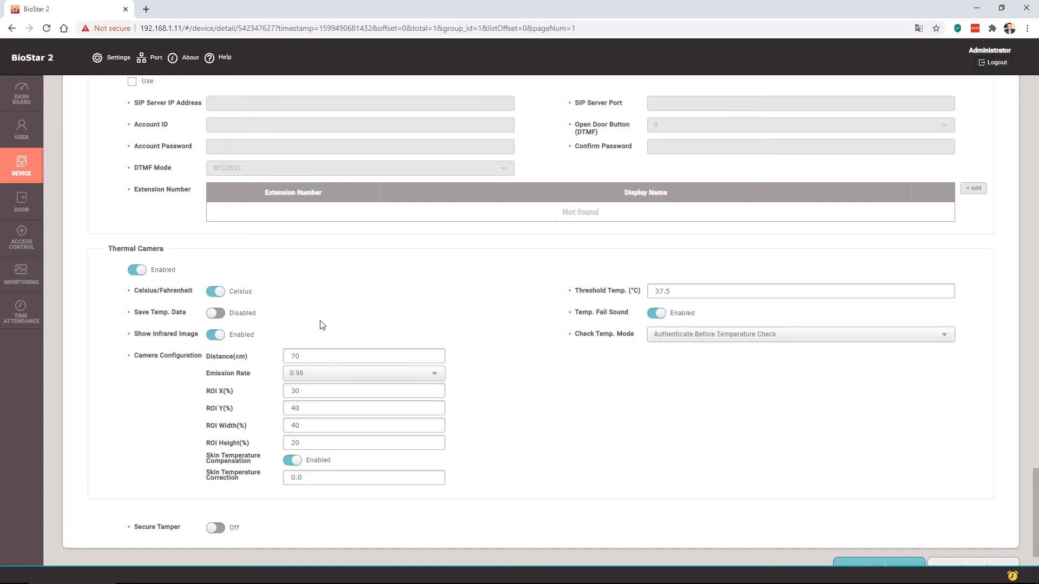
Examine the threshold temperature and the Check Temp. Mode choices, keeping Authenticate Before Temperature Check selected.
left_click_drag(712, 290, 599, 292)
left_click(614, 396)
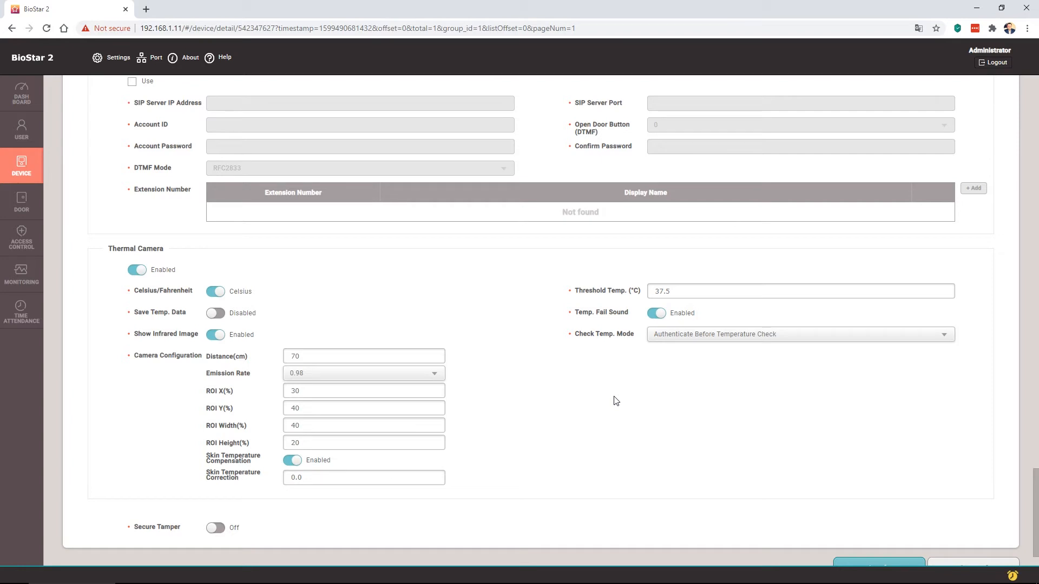
left_click(766, 336)
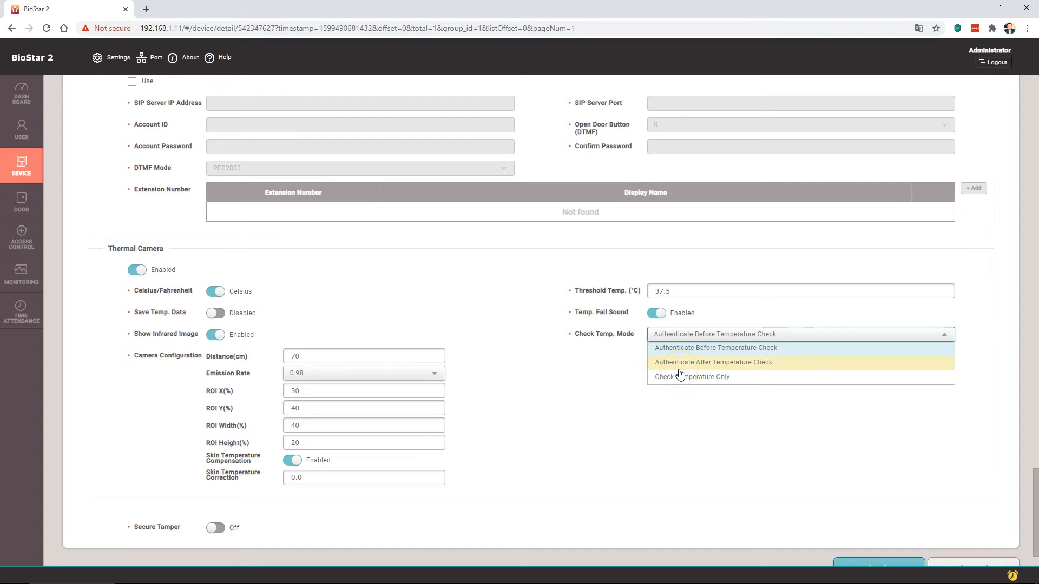
left_click(576, 387)
left_click(734, 332)
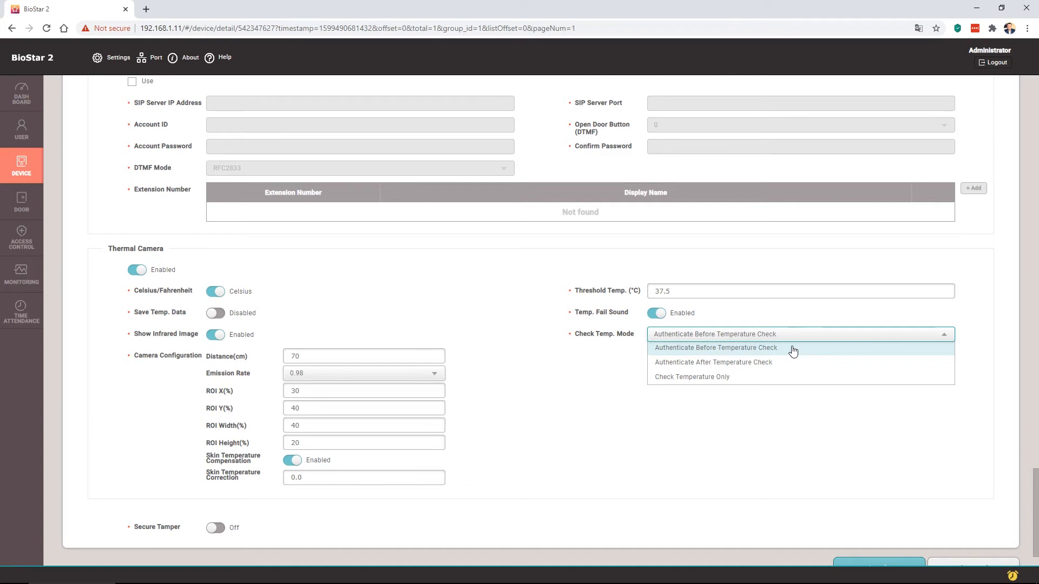
left_click(732, 368)
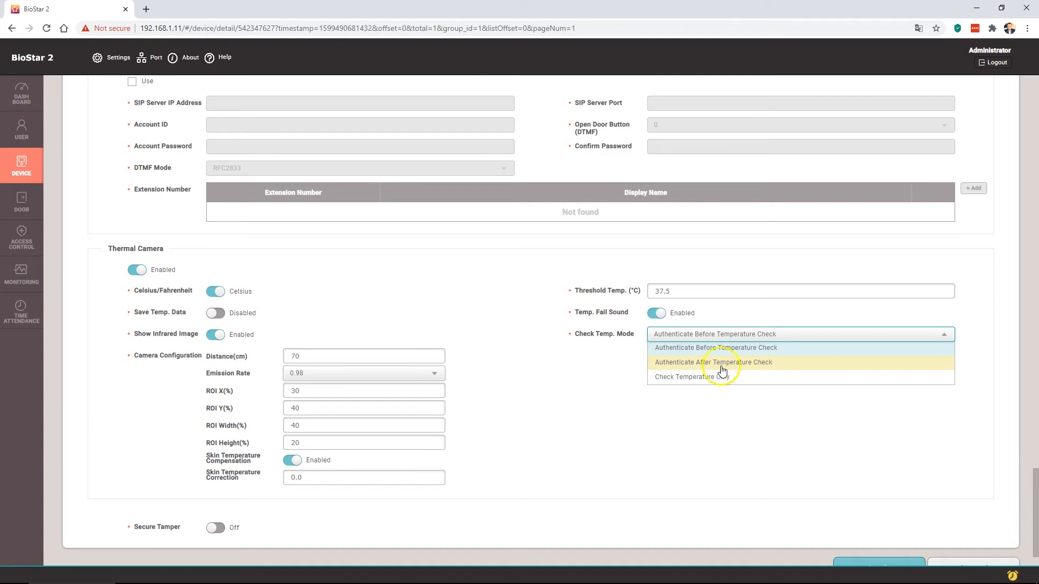
left_click(574, 358)
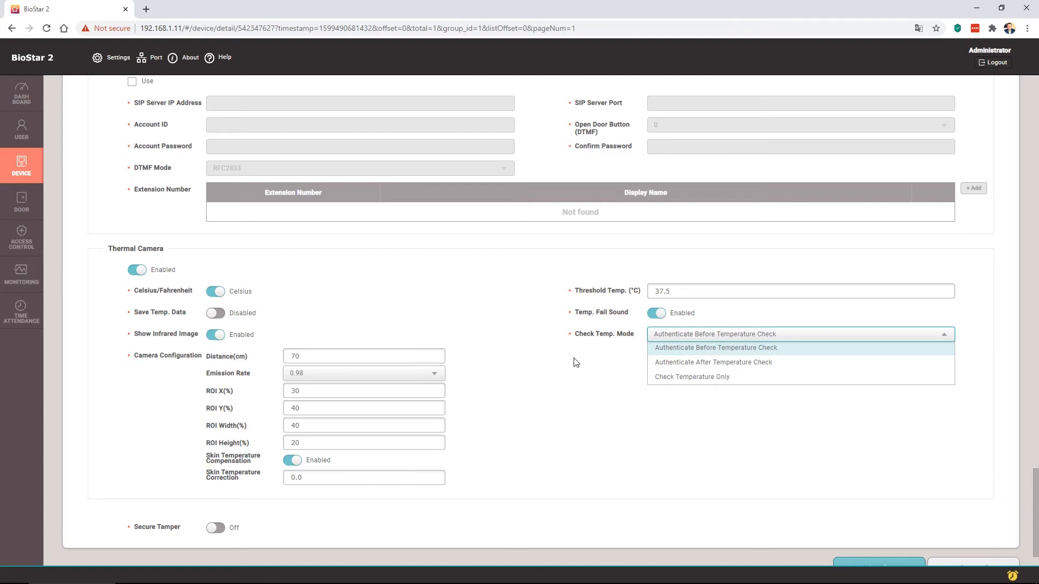
left_click(685, 351)
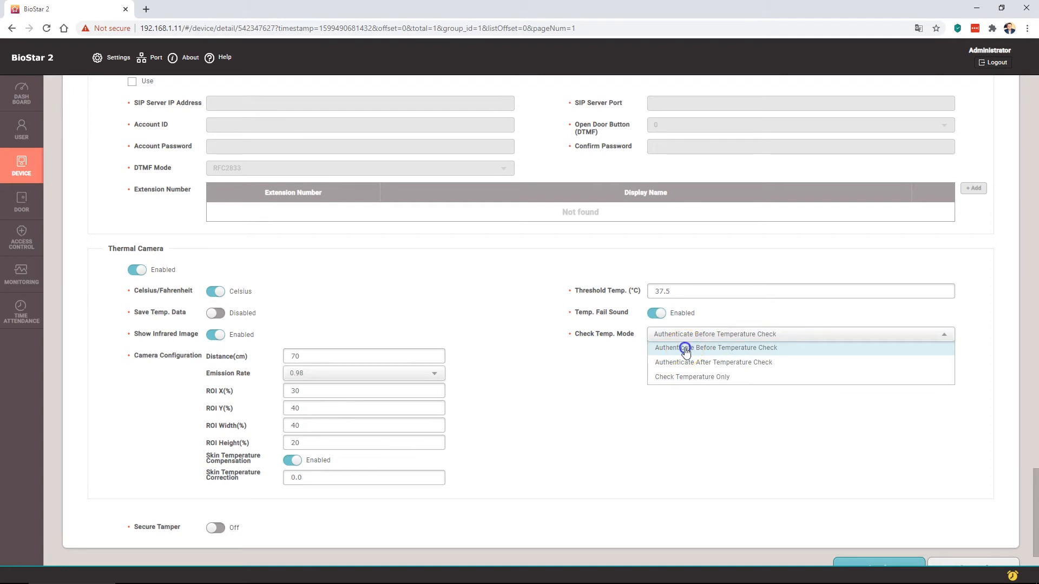
scroll(616, 376, "down", 1)
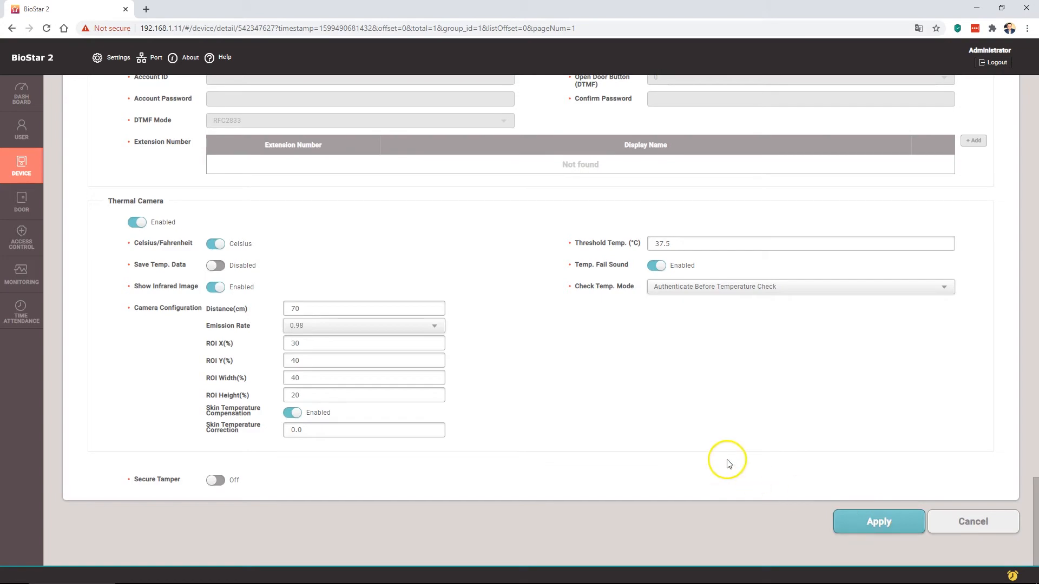
Leave the FaceStation 2 settings without applying them and return to the All Devices list.
scroll(726, 460, "up", 15)
scroll(534, 304, "up", 15)
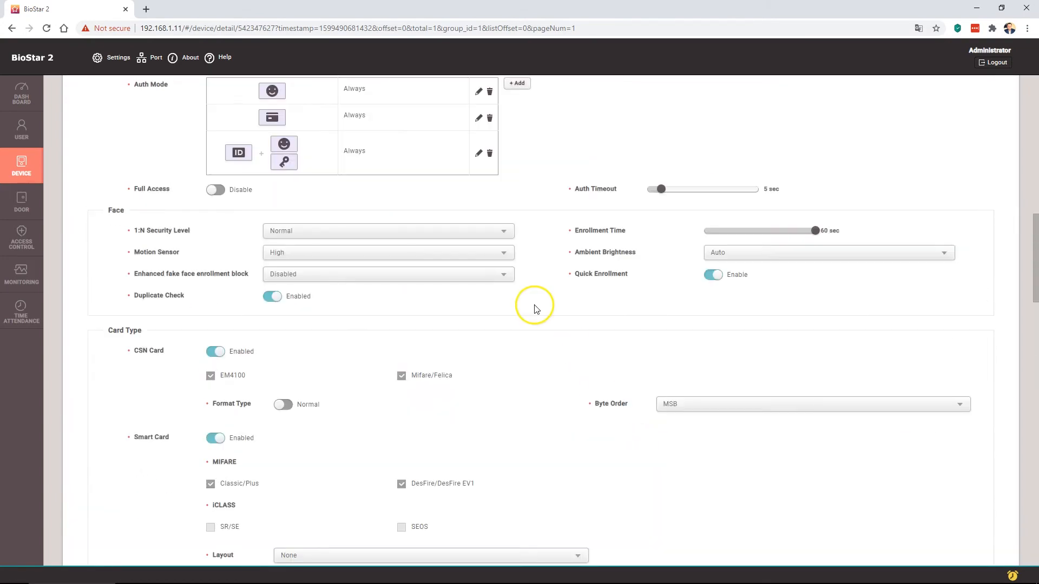
left_click(22, 166)
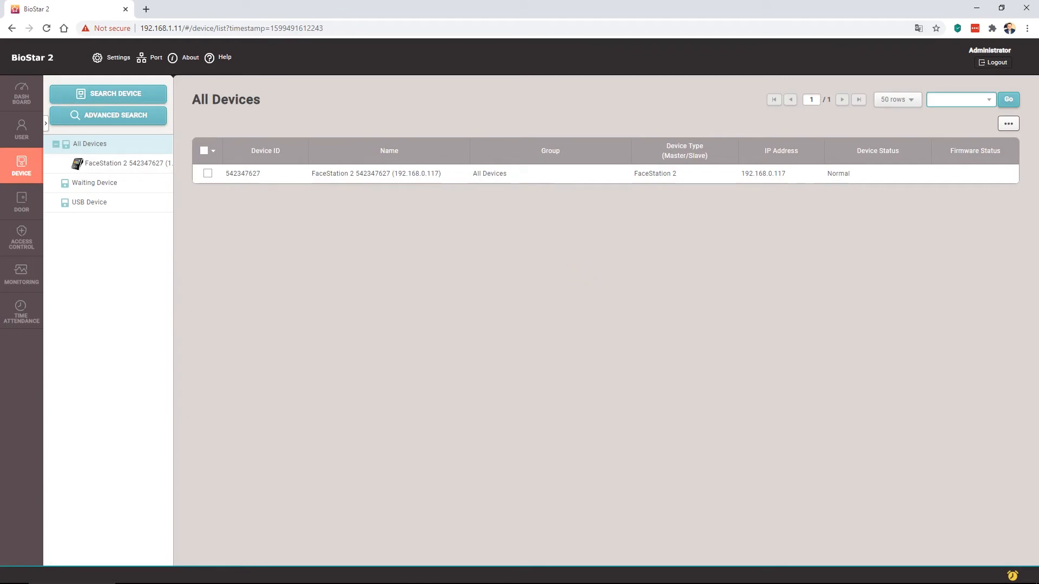
left_click_drag(1038, 196, 482, 1)
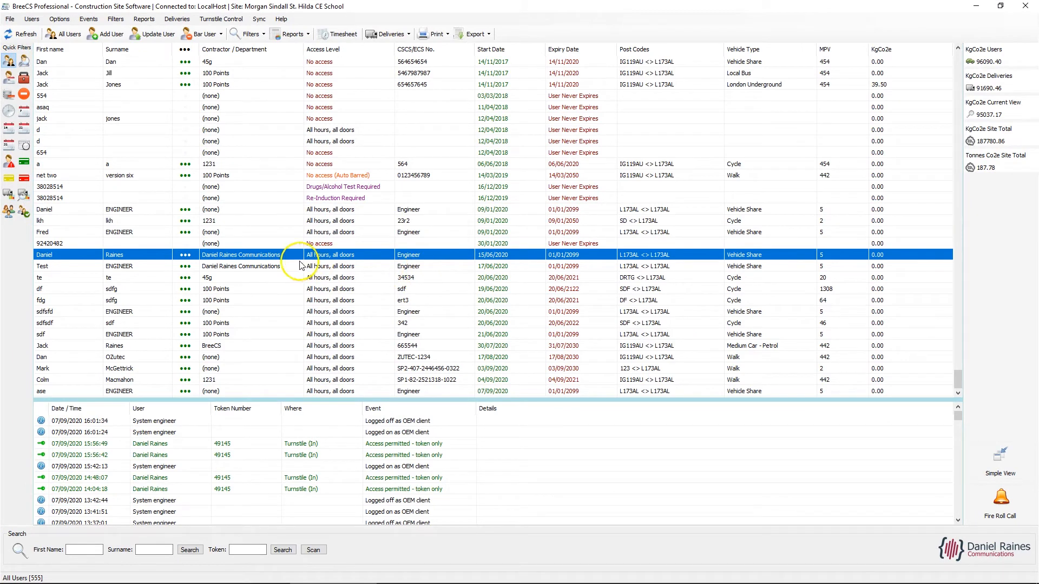
right_click(84, 260)
left_click(143, 391)
mouse_move(142, 391)
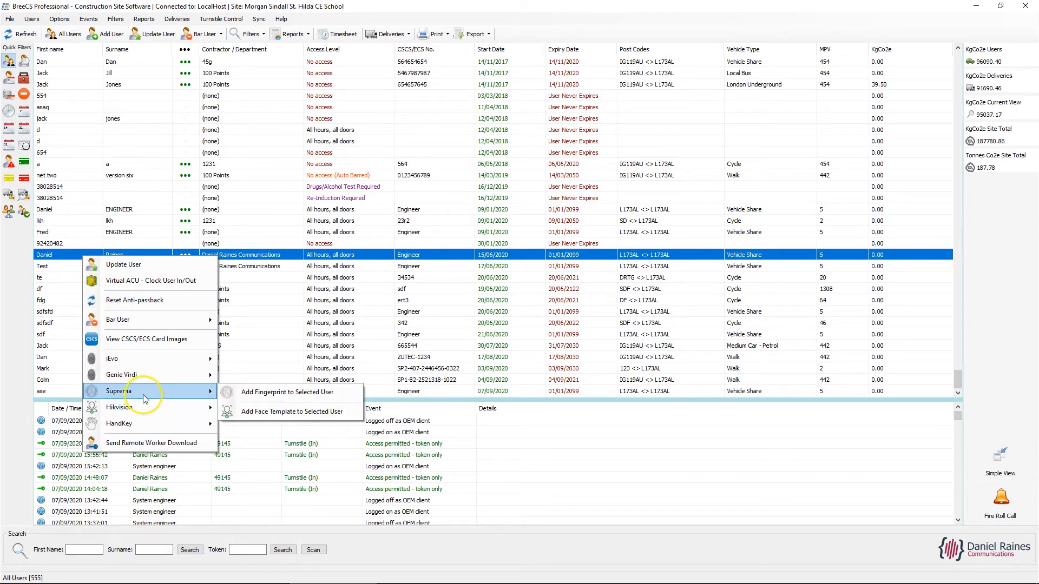
left_click(281, 412)
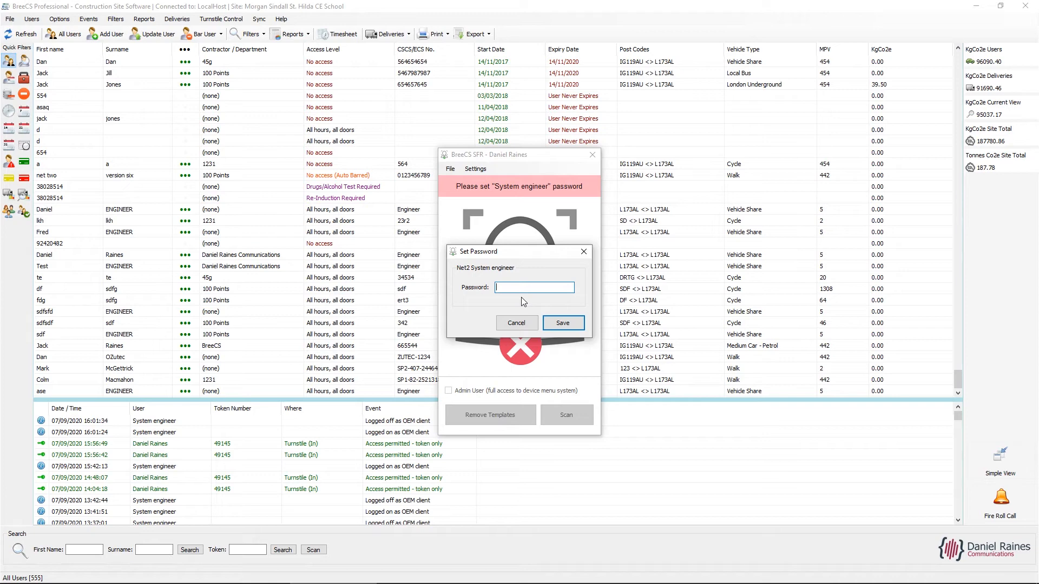
Enter the Net2 System engineer password and save it.
type("••••")
key("Return")
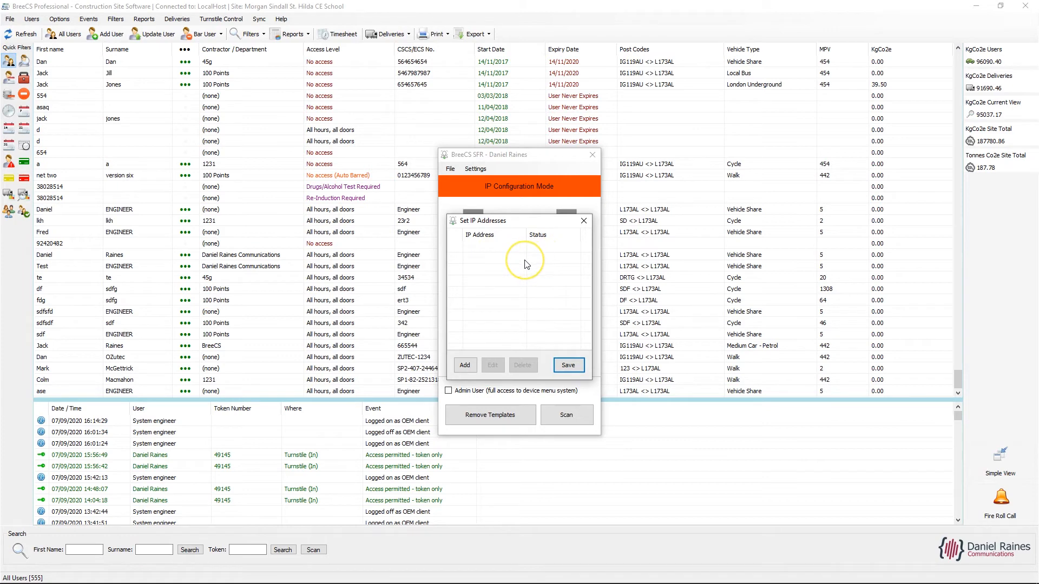
Add the face reader's IP address 192.168.0.117 and save the IP address list.
left_click(465, 365)
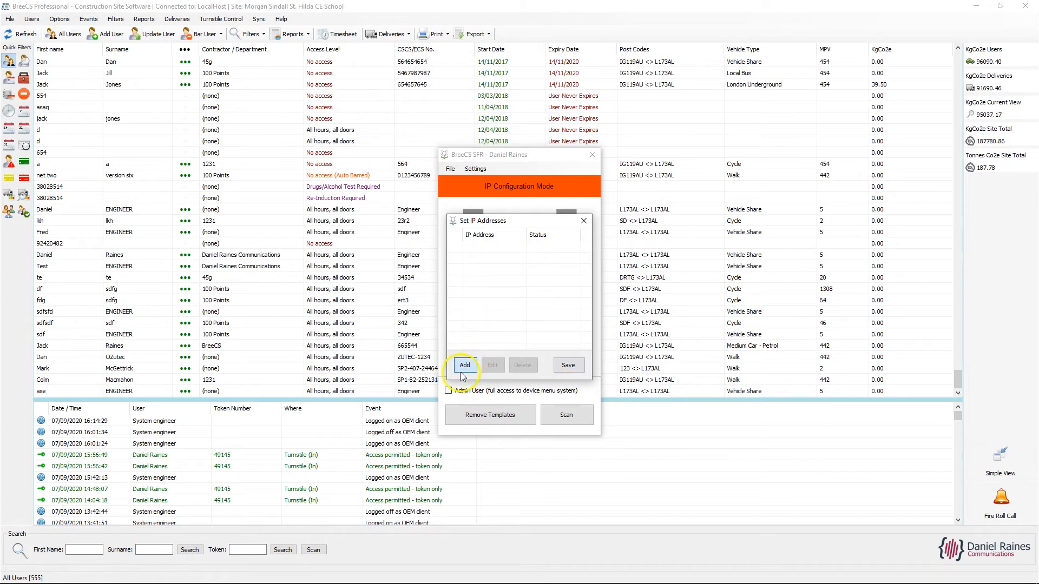
type("192.168")
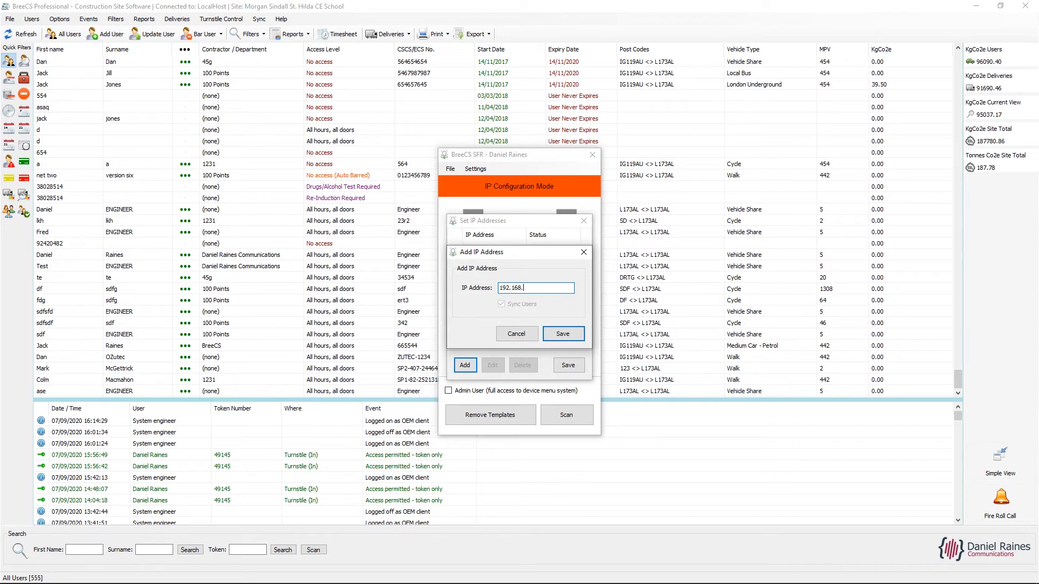
type(".0.117")
left_click(563, 334)
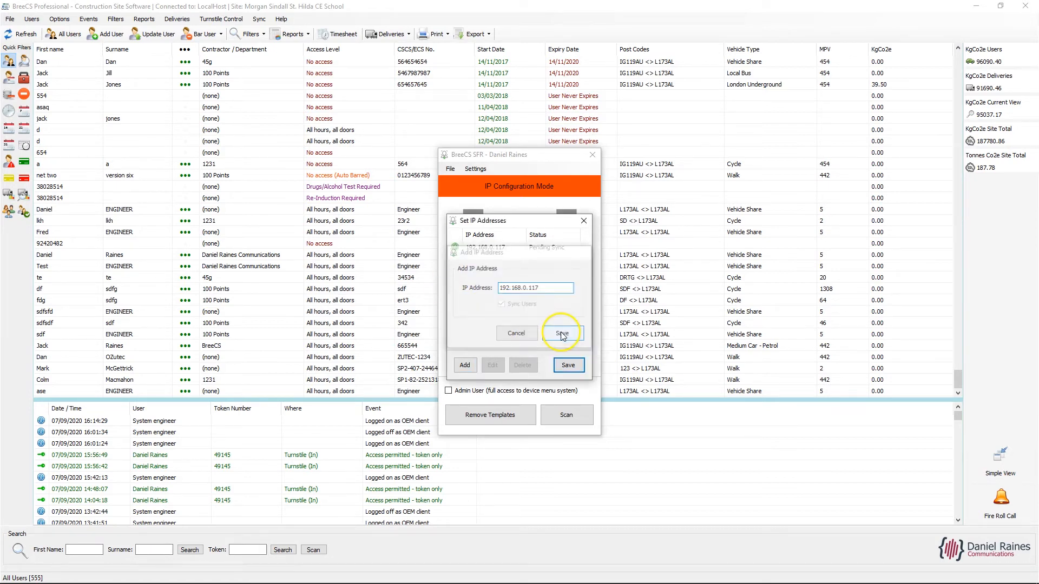
left_click(568, 366)
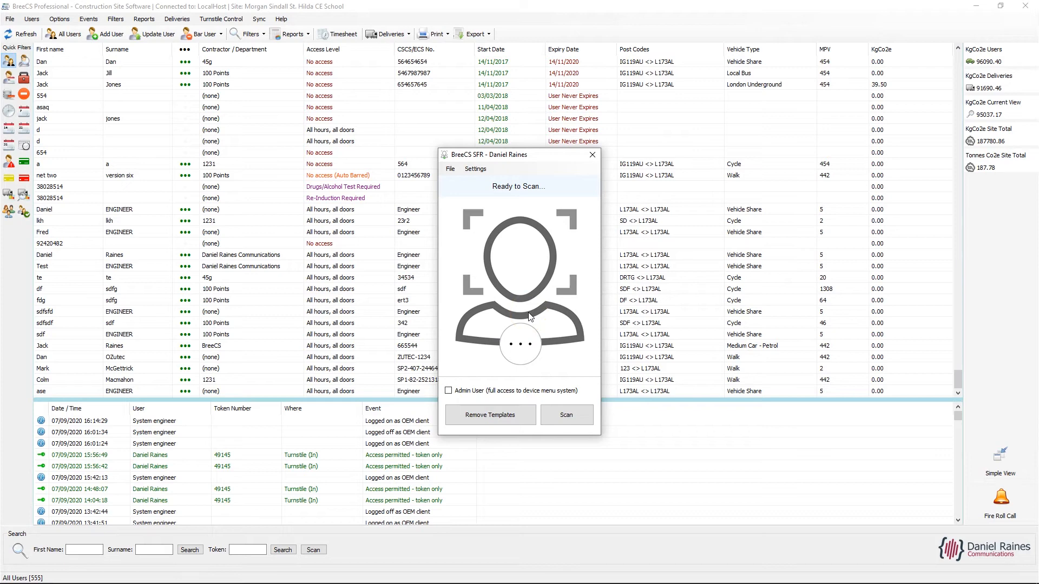
Run Set Config to send the configuration to the face reader.
left_click(474, 169)
left_click(493, 202)
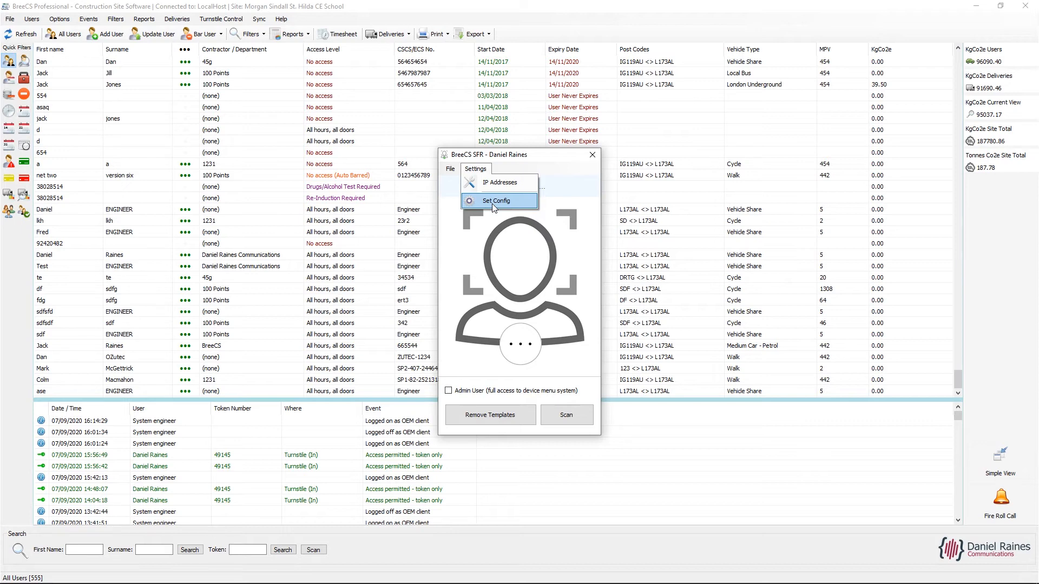
left_click(494, 201)
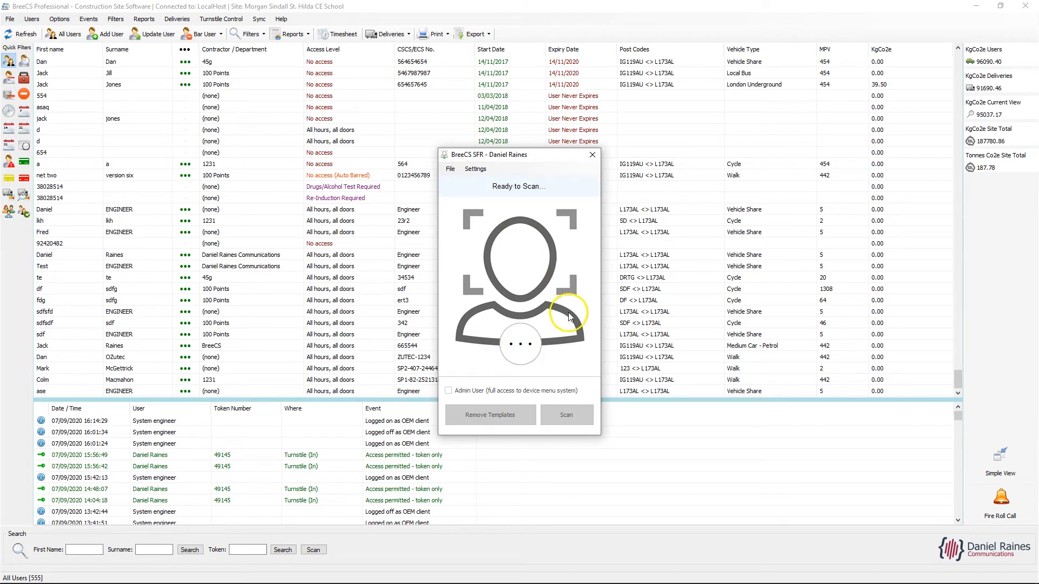
Try a face scan and toggle the Admin User option, leaving it cleared before closing the face template window.
left_click(565, 415)
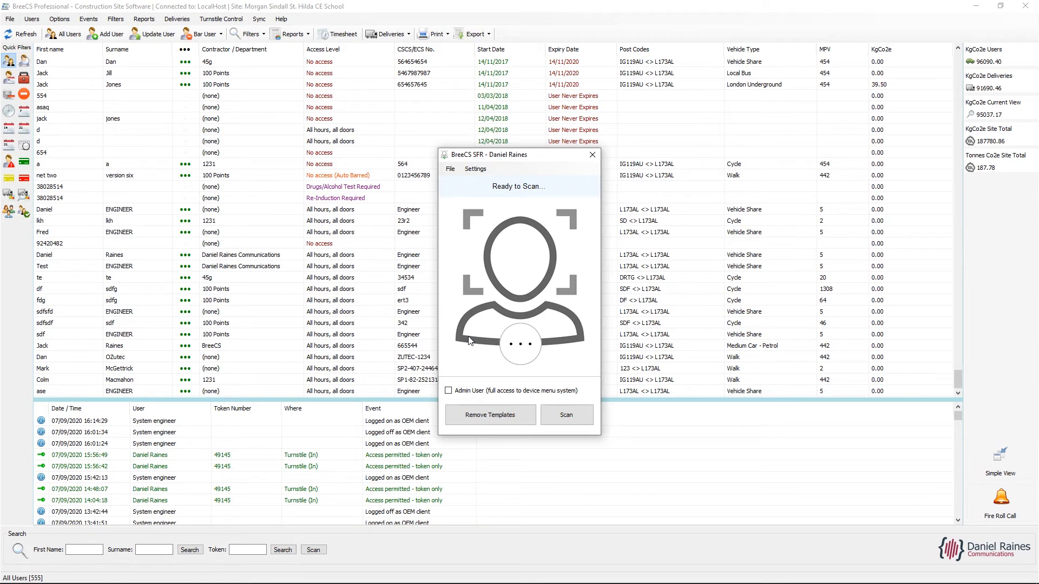
left_click(465, 388)
left_click(465, 388)
left_click(592, 155)
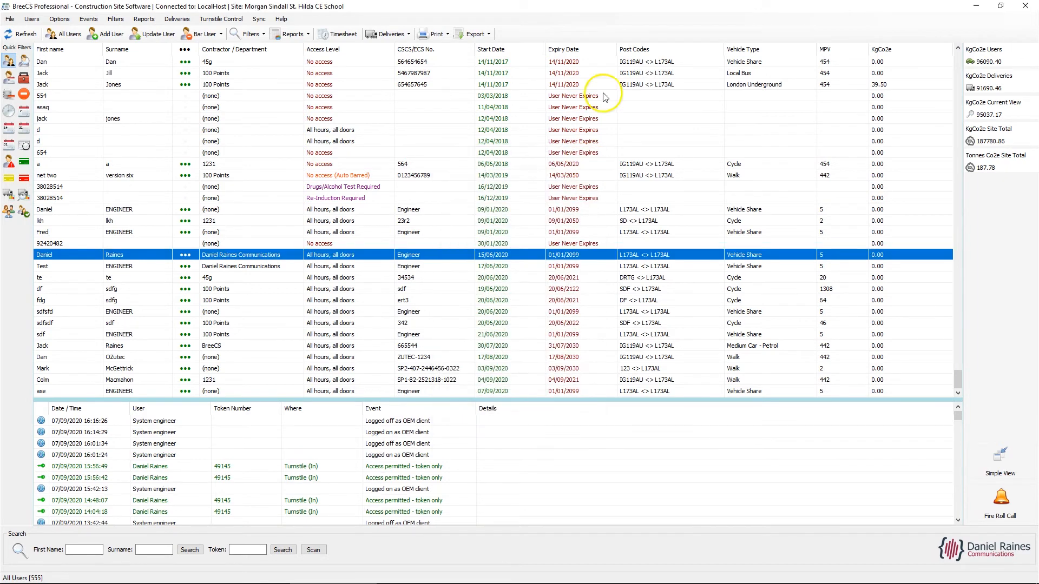
Reopen the Suprema face template window for the same user and check its IP address list, closing both without changes.
left_click_drag(704, 6, 887, 1)
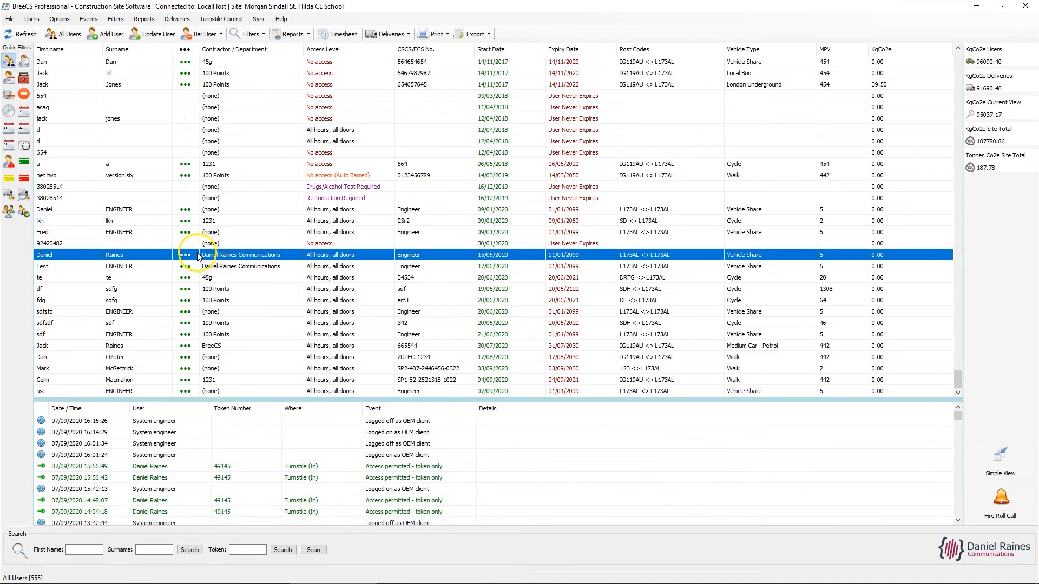
right_click(199, 255)
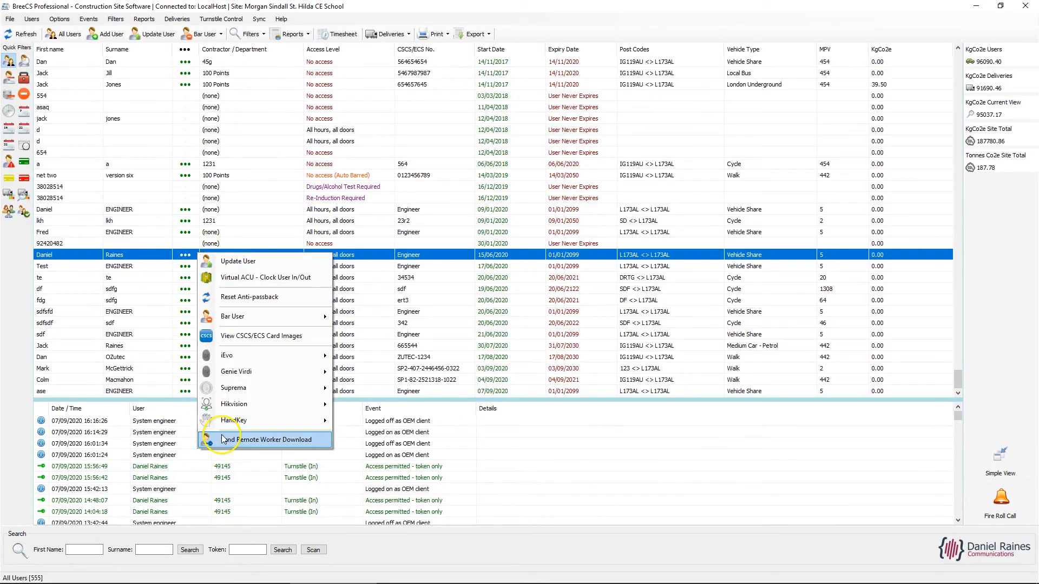
mouse_move(255, 388)
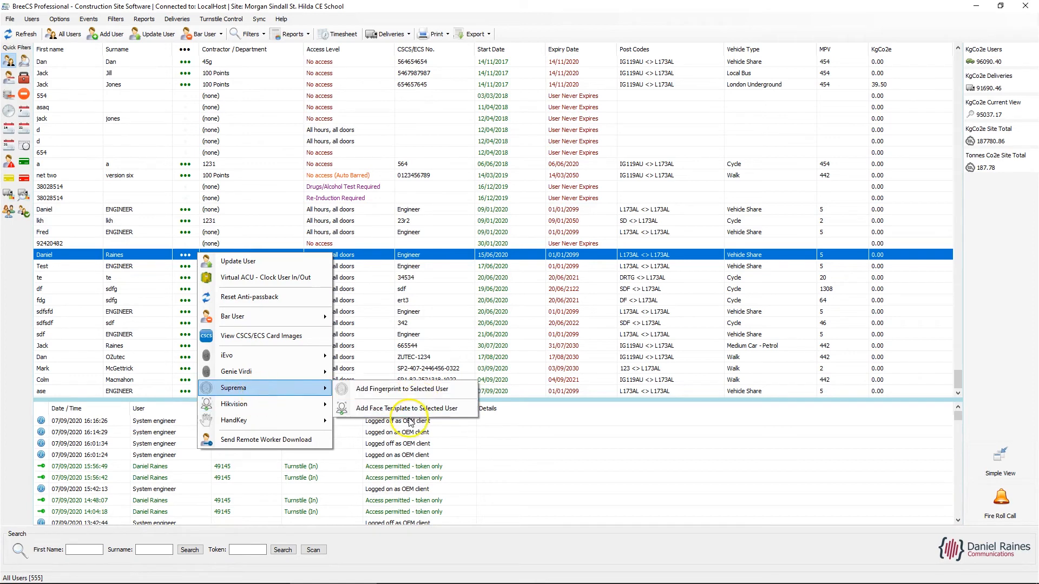
left_click(407, 412)
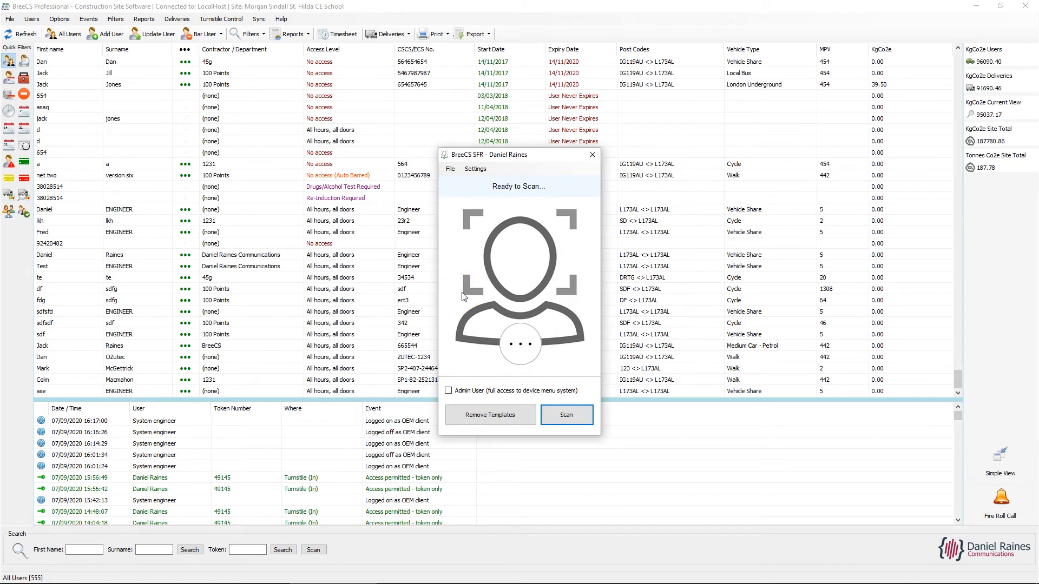
left_click(475, 169)
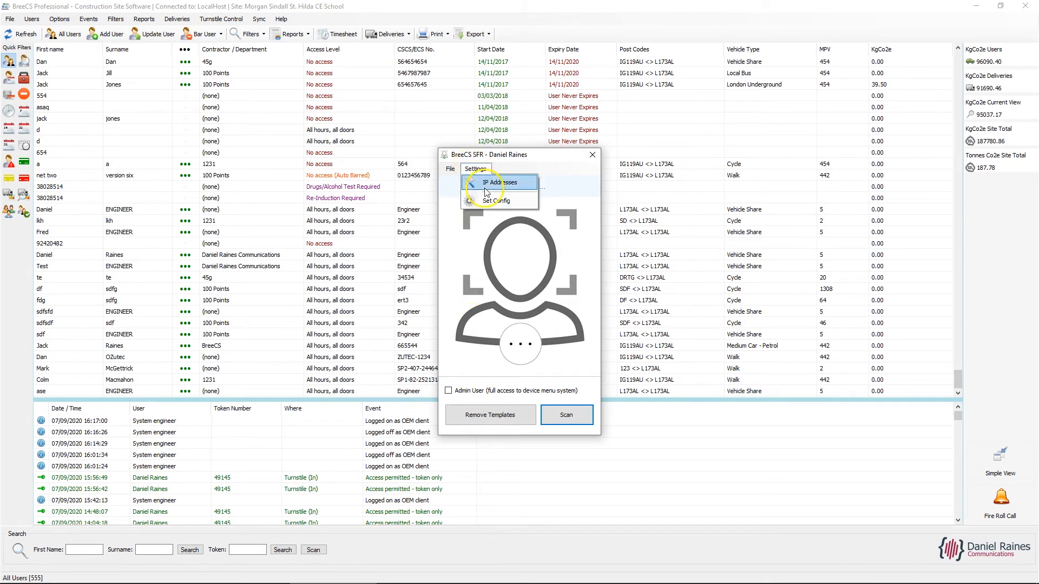
left_click(490, 200)
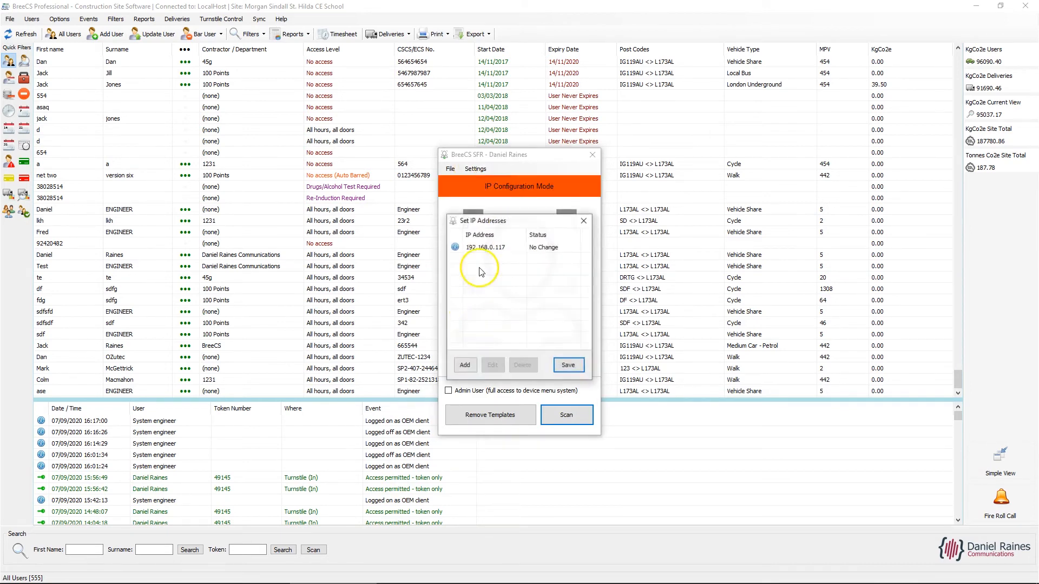
left_click(583, 220)
left_click(592, 155)
left_click_drag(595, 6, 1038, 90)
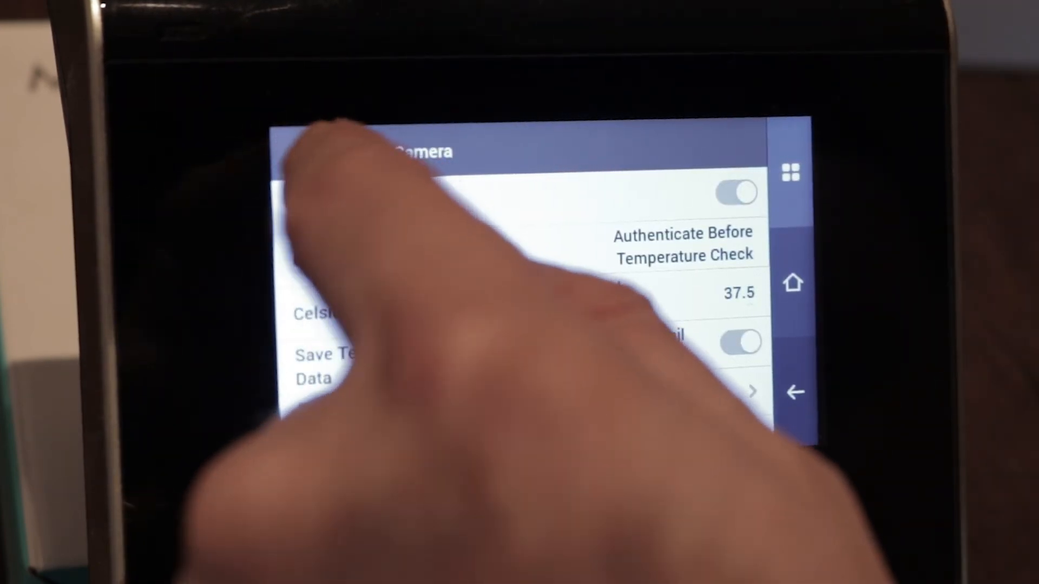
left_click(298, 154)
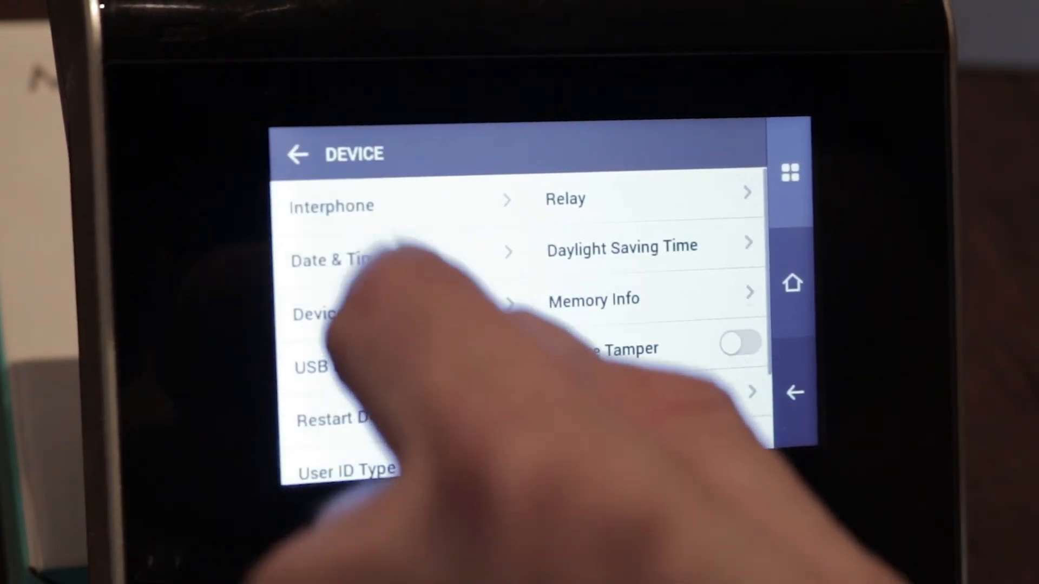
left_click(298, 154)
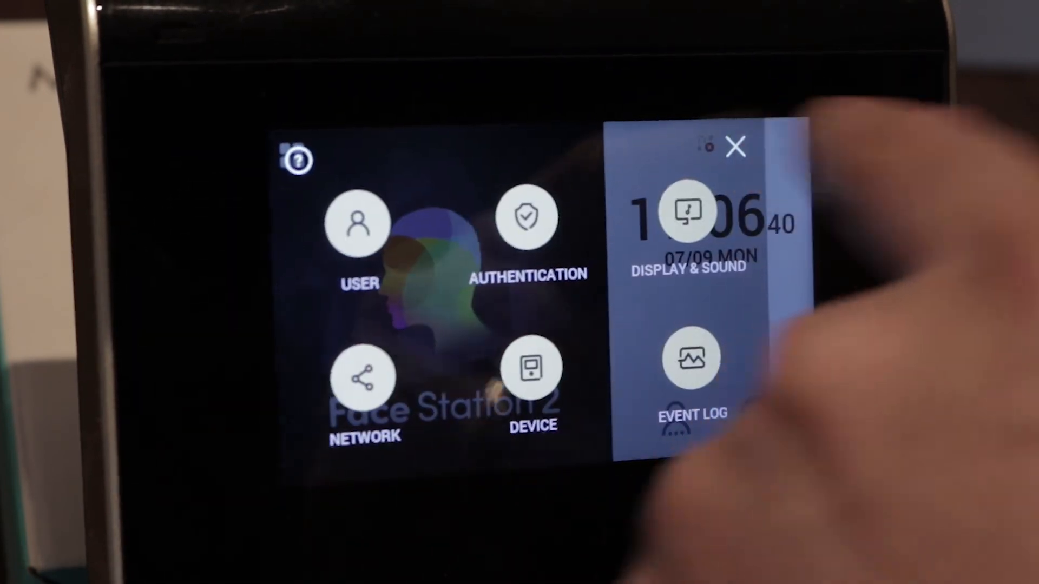
left_click(738, 144)
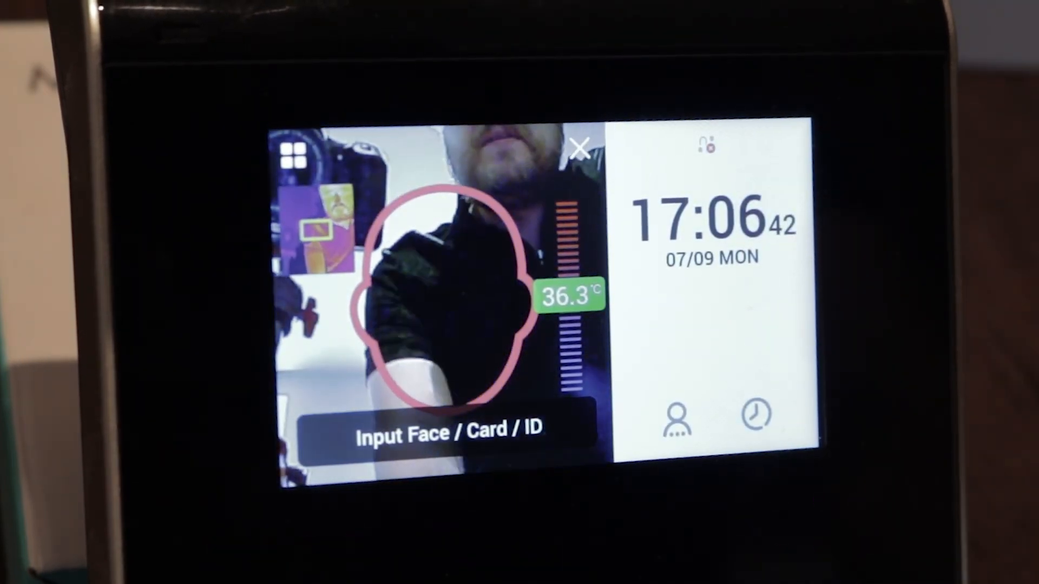